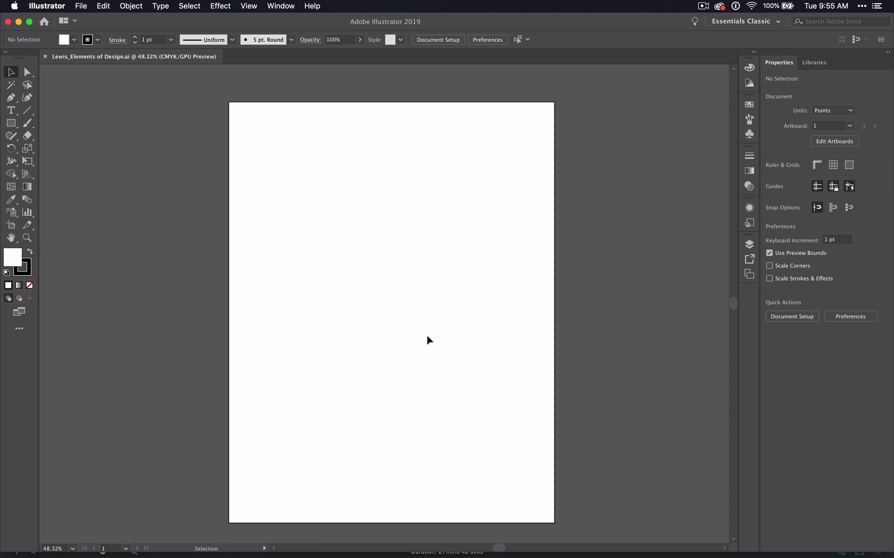
Show the document rulers and change their units to inches
{"action": "left_click", "coordinate": [249, 6]}
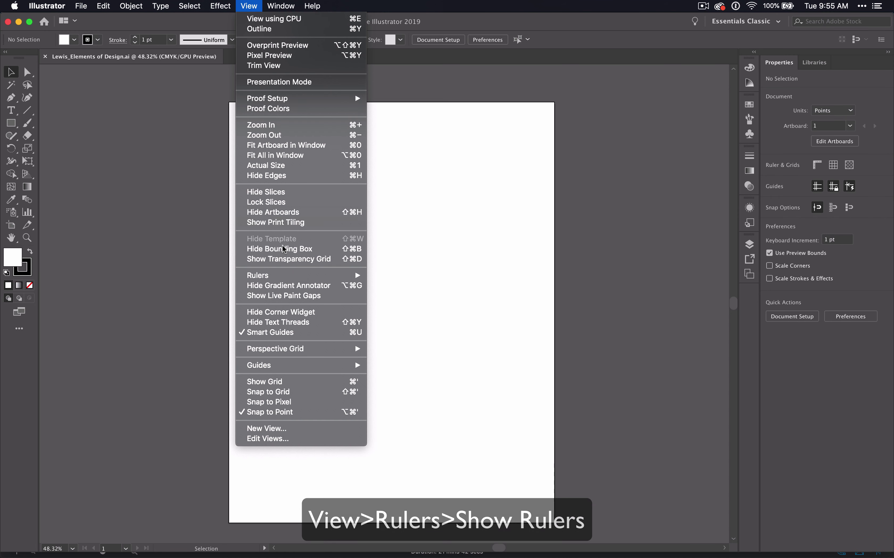
{"action": "mouse_move", "coordinate": [289, 279]}
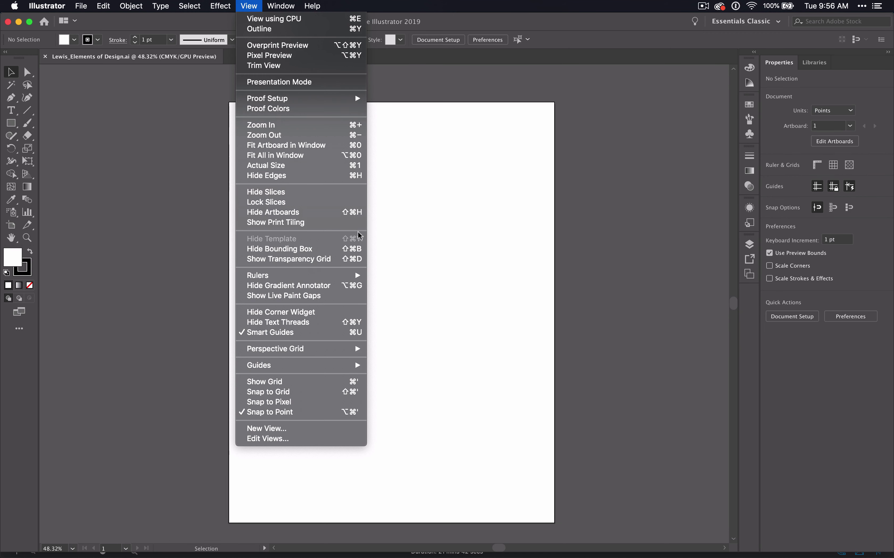
{"action": "mouse_move", "coordinate": [357, 277]}
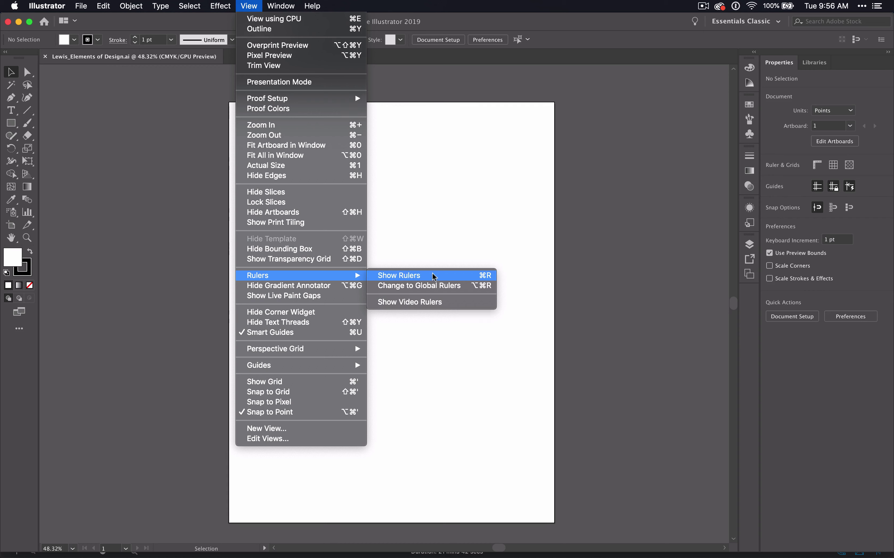
{"action": "left_click", "coordinate": [463, 281]}
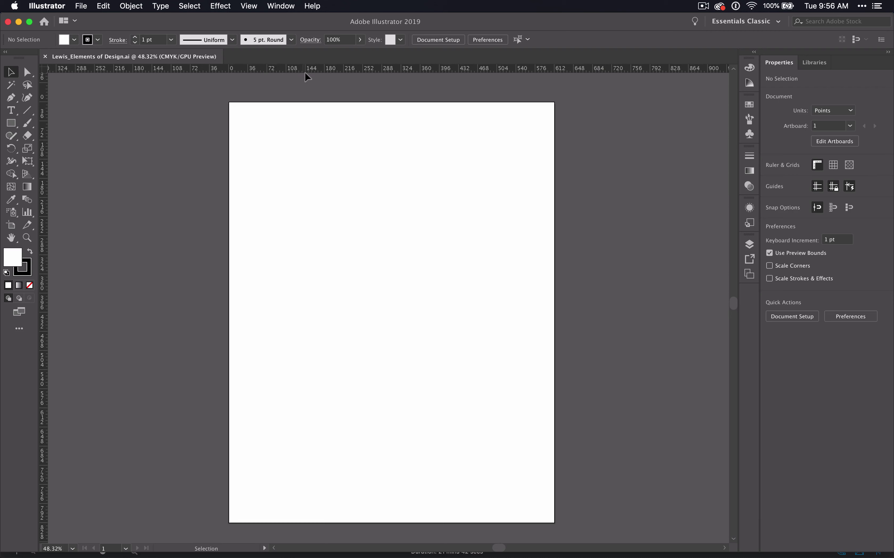
{"action": "right_click", "coordinate": [464, 67]}
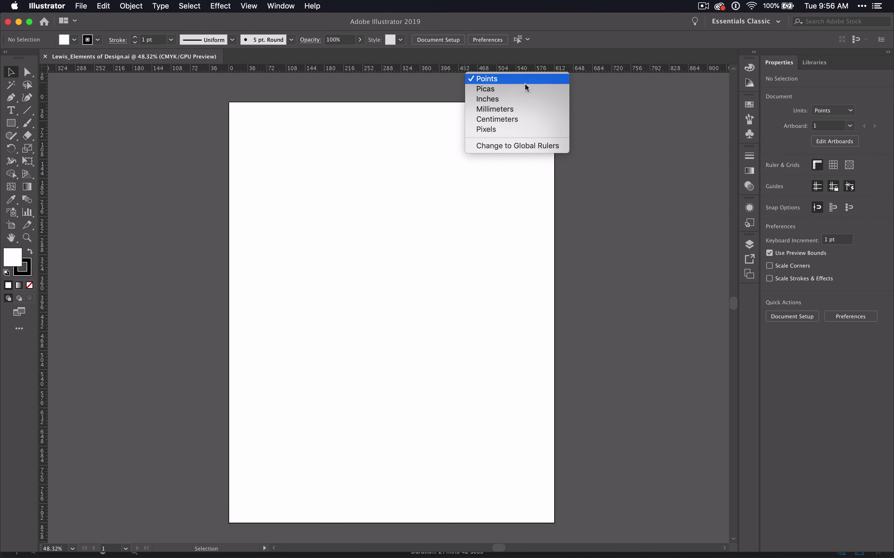
{"action": "left_click", "coordinate": [526, 98]}
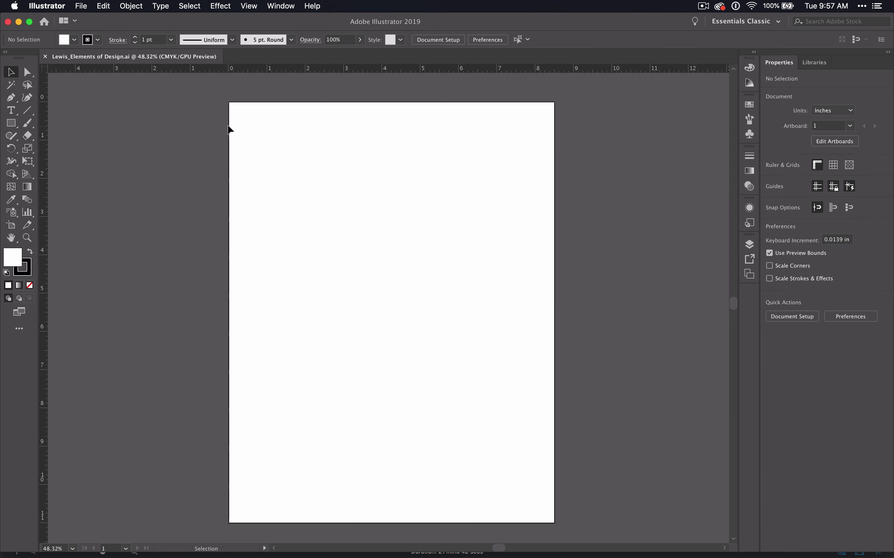
Zoom in closely on the artboard's upper-left corner to examine the inch subdivisions on the rulers
{"action": "scroll", "coordinate": [235, 108], "scroll_direction": "up", "scroll_amount": 5}
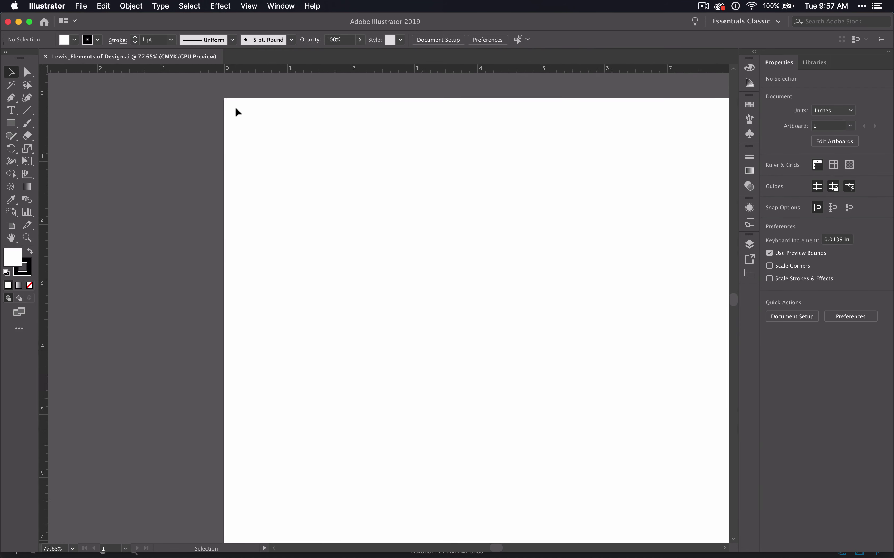
{"action": "scroll", "coordinate": [235, 108], "scroll_direction": "up", "scroll_amount": 3}
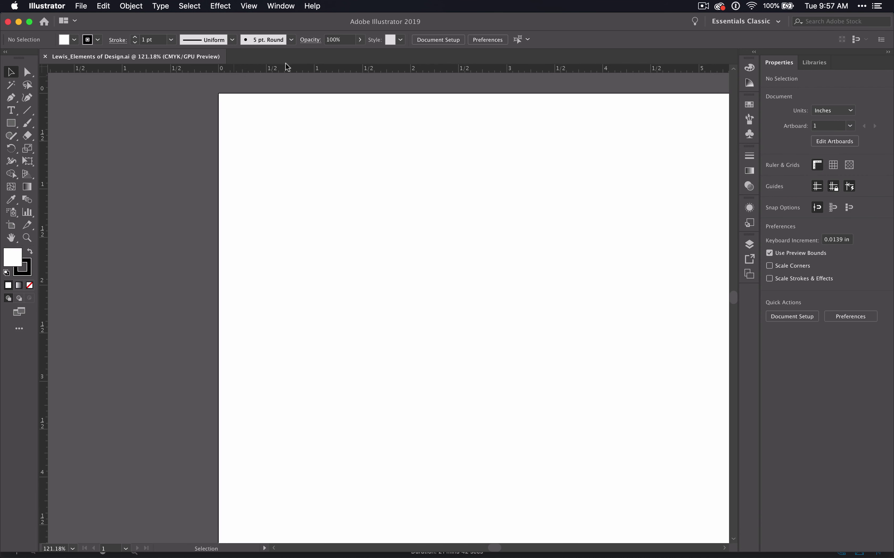
{"action": "scroll", "coordinate": [246, 85], "scroll_direction": "up", "scroll_amount": 4}
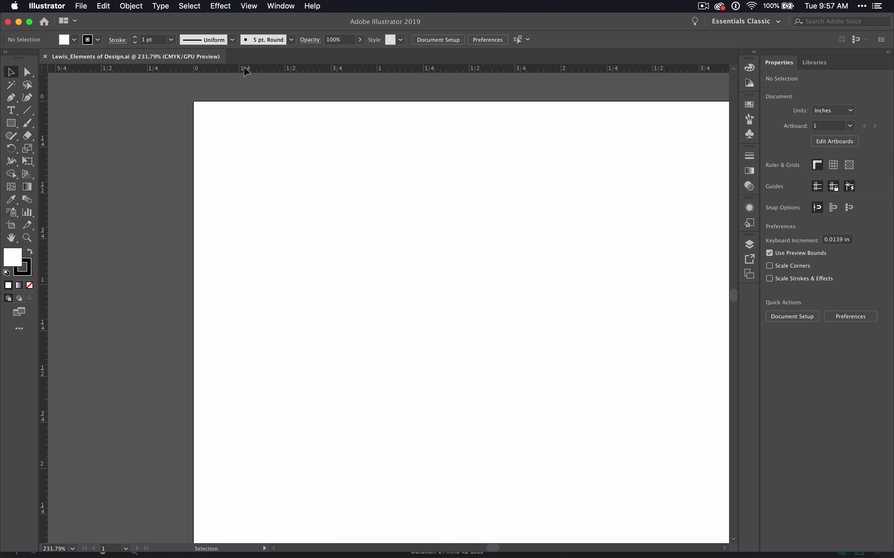
{"action": "scroll", "coordinate": [240, 109], "scroll_direction": "up", "scroll_amount": 5}
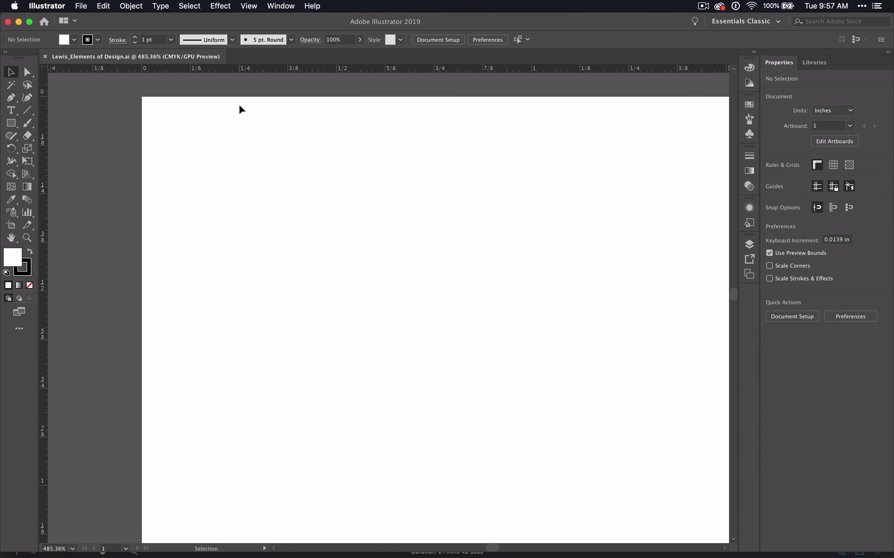
{"action": "scroll", "coordinate": [240, 107], "scroll_direction": "up", "scroll_amount": 3}
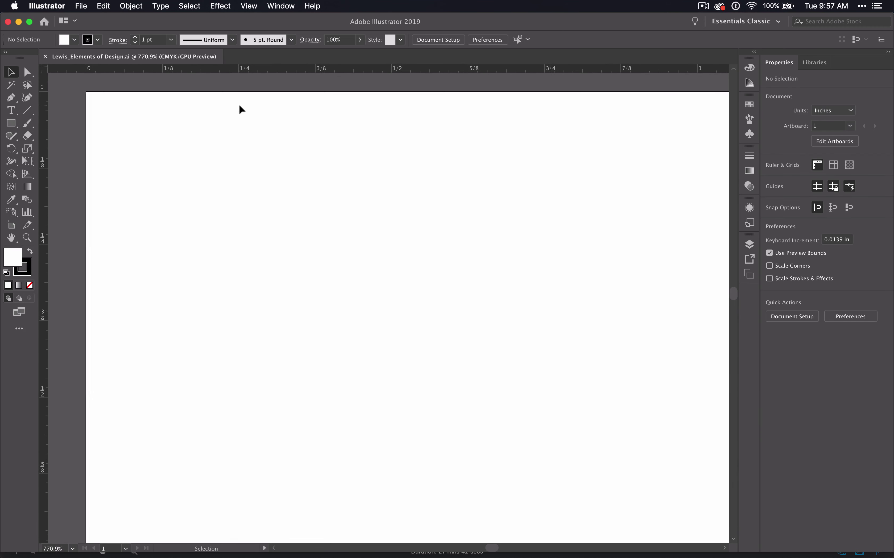
{"action": "scroll", "coordinate": [239, 106], "scroll_direction": "up", "scroll_amount": 2}
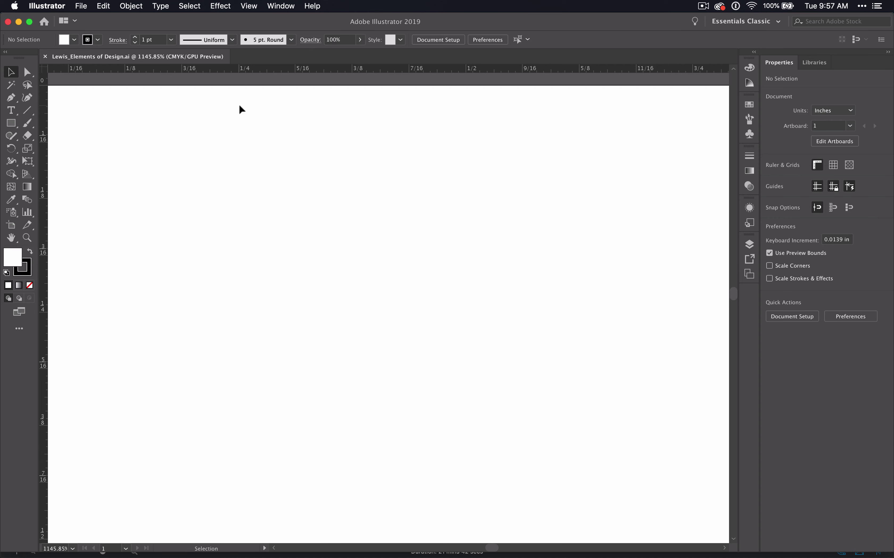
{"action": "scroll", "coordinate": [239, 104], "scroll_direction": "down", "scroll_amount": 1}
{"action": "scroll", "coordinate": [239, 105], "scroll_direction": "up", "scroll_amount": 2}
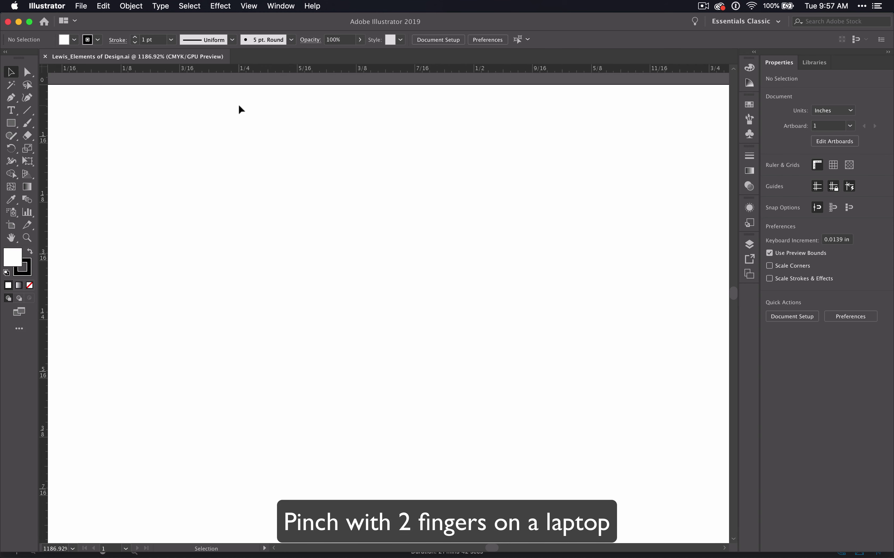
Zoom in and out around the artboard's corner with the Zoom tool, ending at 150%, and return to the Selection tool
{"action": "left_click", "coordinate": [27, 237]}
{"action": "left_click_drag", "start_coordinate": [148, 199], "coordinate": [196, 204]}
{"action": "left_click_drag", "start_coordinate": [141, 205], "coordinate": [48, 209]}
{"action": "left_click_drag", "start_coordinate": [387, 205], "coordinate": [203, 206]}
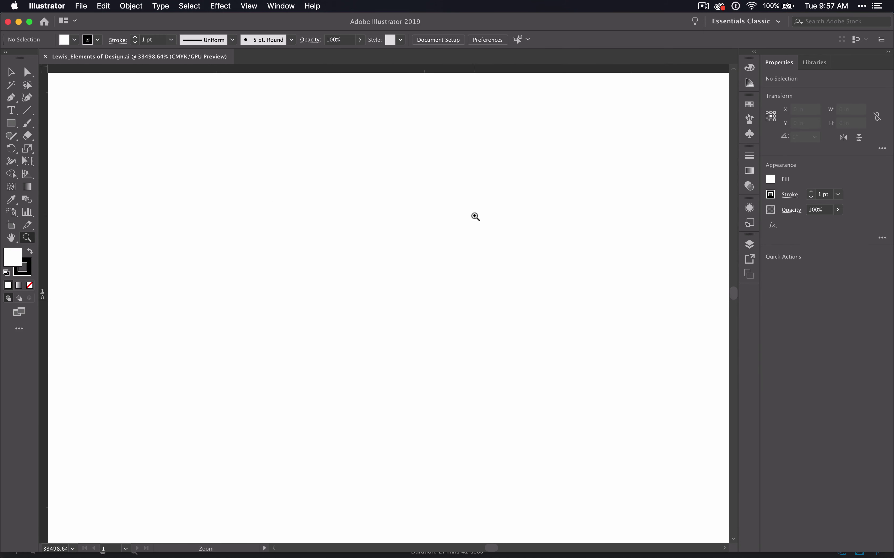
{"action": "left_click_drag", "start_coordinate": [475, 213], "coordinate": [145, 231]}
{"action": "left_click_drag", "start_coordinate": [289, 215], "coordinate": [50, 213]}
{"action": "left_click_drag", "start_coordinate": [370, 259], "coordinate": [257, 267]}
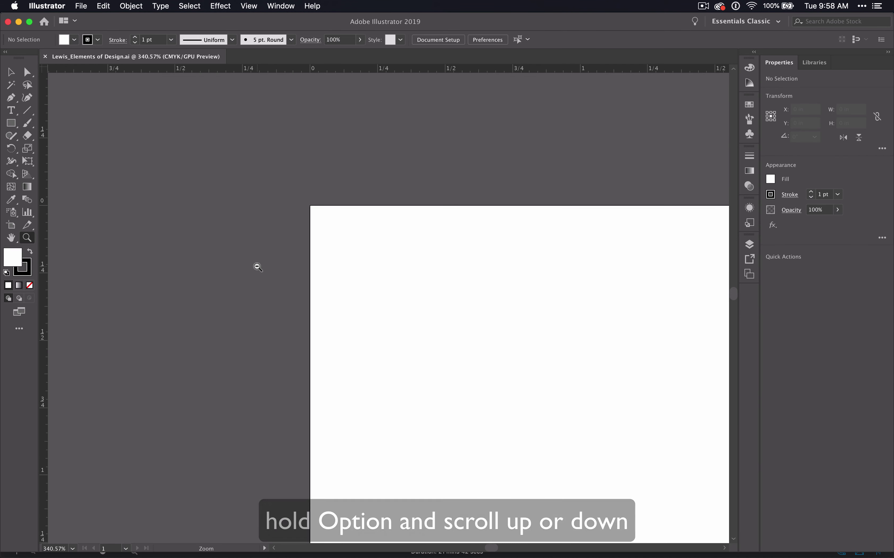
{"action": "scroll", "coordinate": [384, 278], "scroll_direction": "down", "scroll_amount": 10, "text": "alt"}
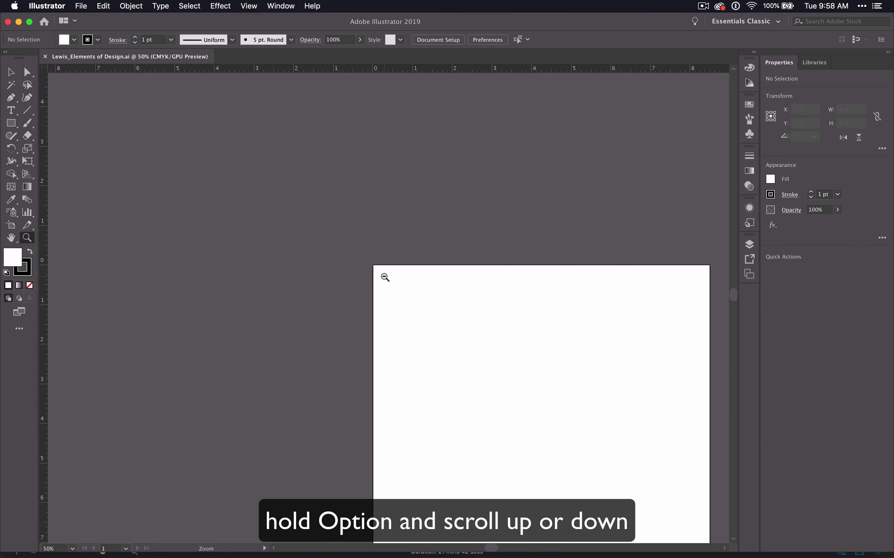
{"action": "scroll", "coordinate": [384, 278], "scroll_direction": "up", "scroll_amount": 8}
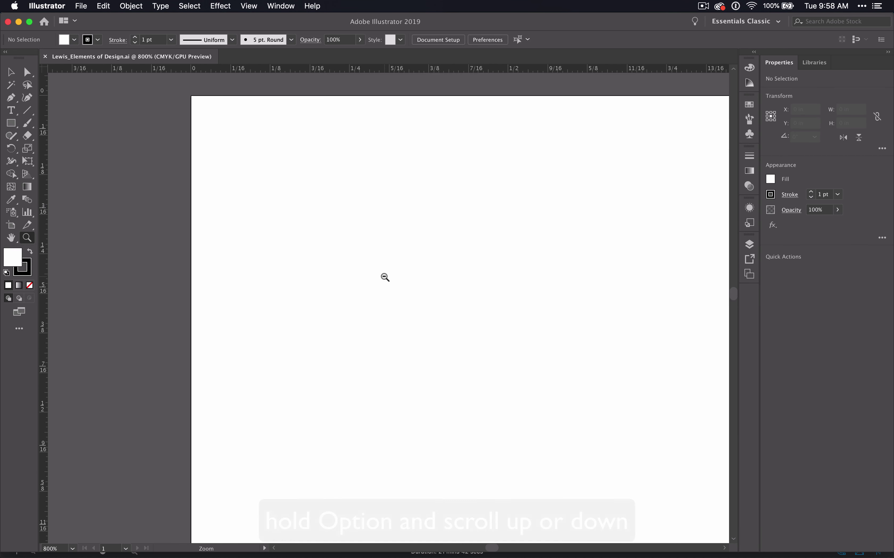
{"action": "scroll", "coordinate": [304, 184], "scroll_direction": "down", "scroll_amount": 6, "text": "alt"}
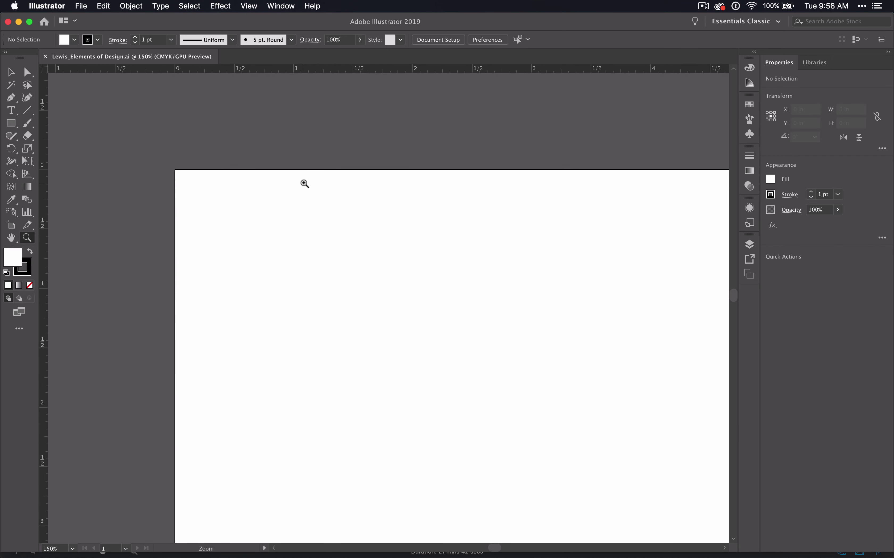
{"action": "key", "text": "v"}
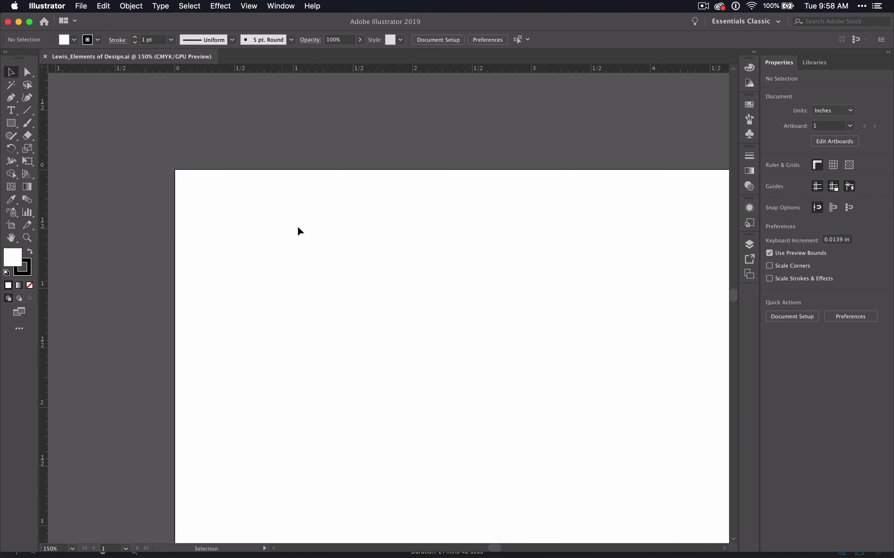
Pan vertically and horizontally around the upper-left part of the artboard at 150% zoom
{"action": "left_click_drag", "start_coordinate": [734, 295], "coordinate": [734, 300]}
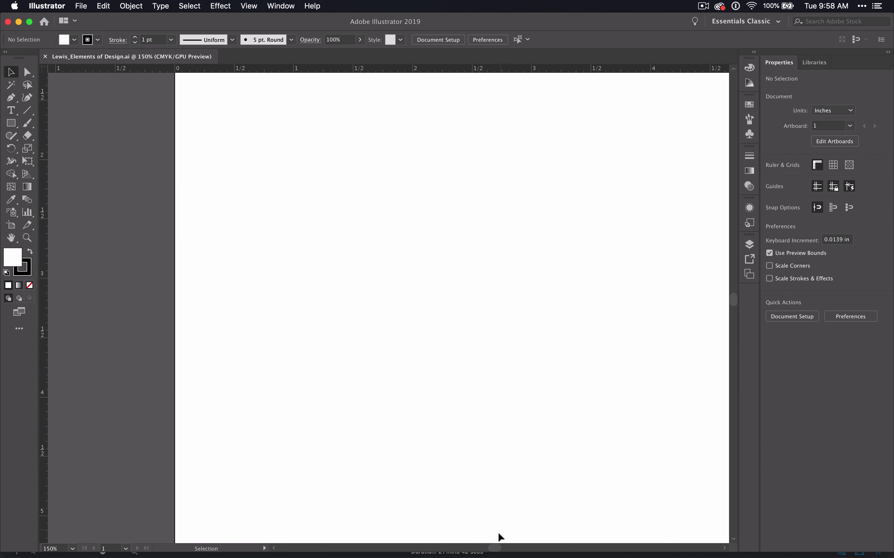
{"action": "left_click_drag", "start_coordinate": [734, 299], "coordinate": [734, 295]}
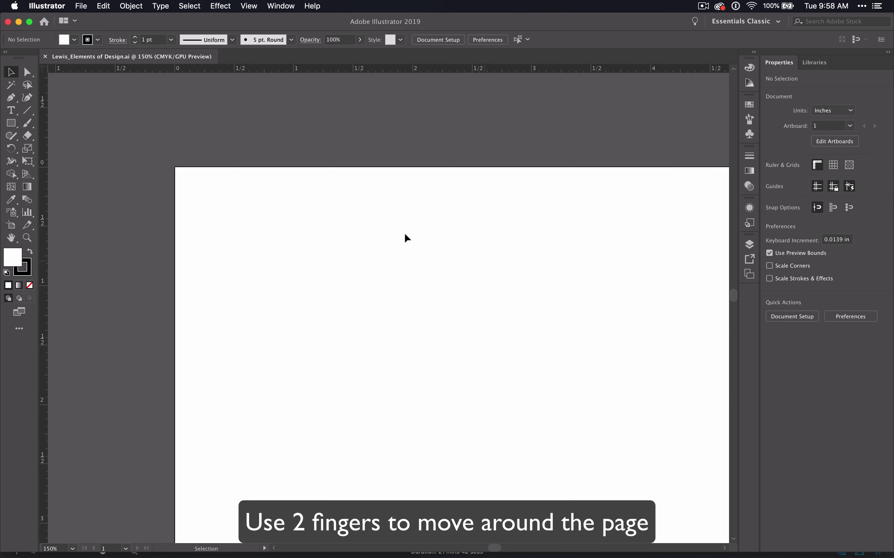
{"action": "scroll", "coordinate": [406, 237], "scroll_direction": "right", "scroll_amount": 2}
{"action": "scroll", "coordinate": [406, 238], "scroll_direction": "up", "scroll_amount": 4}
{"action": "scroll", "coordinate": [406, 238], "scroll_direction": "down", "scroll_amount": 4}
{"action": "scroll", "coordinate": [406, 238], "scroll_direction": "left", "scroll_amount": 3}
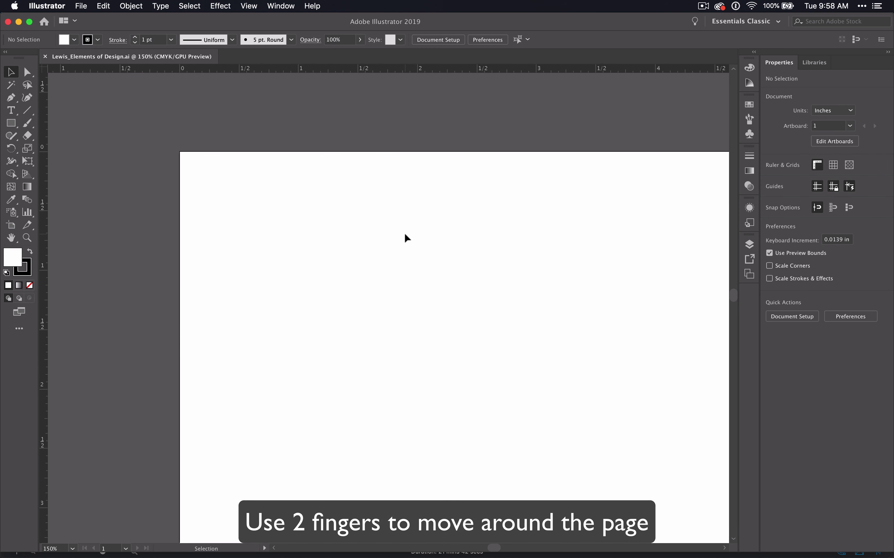
{"action": "scroll", "coordinate": [406, 238], "scroll_direction": "right", "scroll_amount": 4}
{"action": "scroll", "coordinate": [406, 238], "scroll_direction": "left", "scroll_amount": 3}
{"action": "scroll", "coordinate": [406, 237], "scroll_direction": "up", "scroll_amount": 2}
{"action": "scroll", "coordinate": [406, 238], "scroll_direction": "down", "scroll_amount": 4}
{"action": "scroll", "coordinate": [406, 237], "scroll_direction": "right", "scroll_amount": 2}
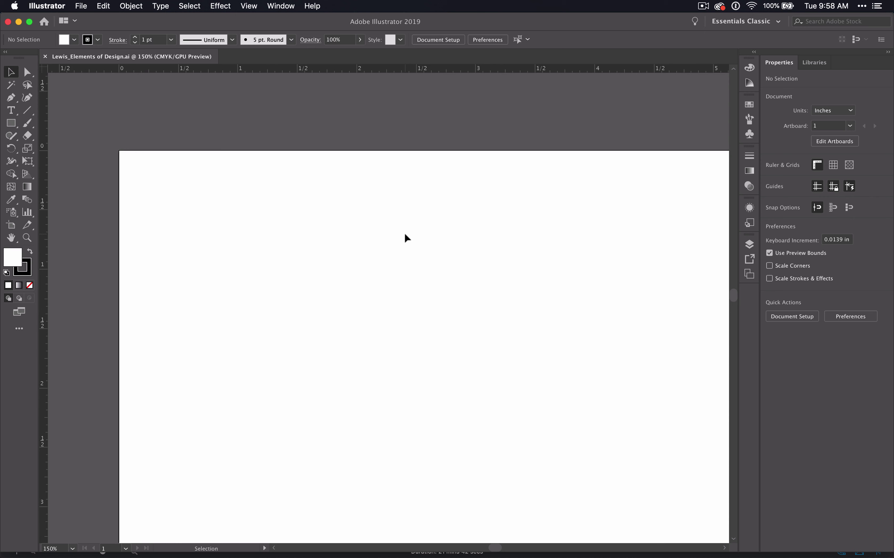
{"action": "scroll", "coordinate": [406, 238], "scroll_direction": "left", "scroll_amount": 1}
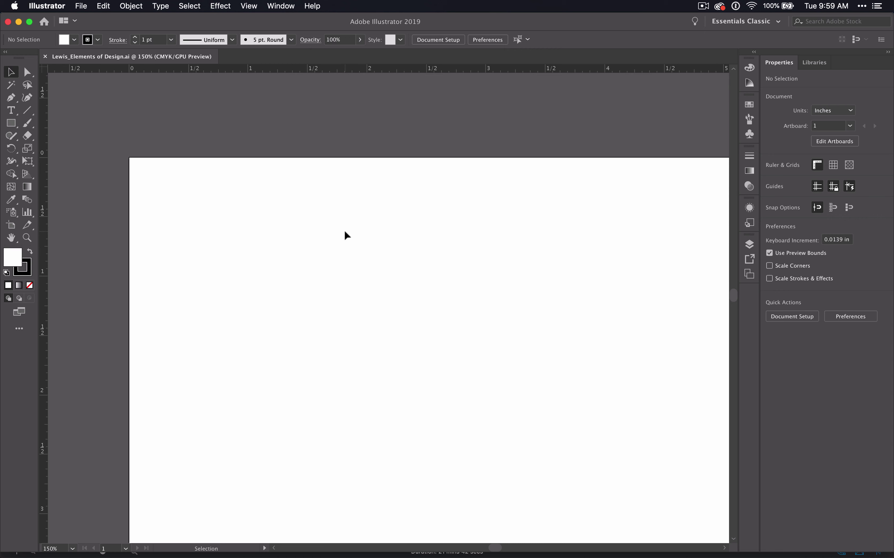
Move the page around the view with the Hand tool, keeping the artboard's upper-left corner in sight
{"action": "key", "text": "space"}
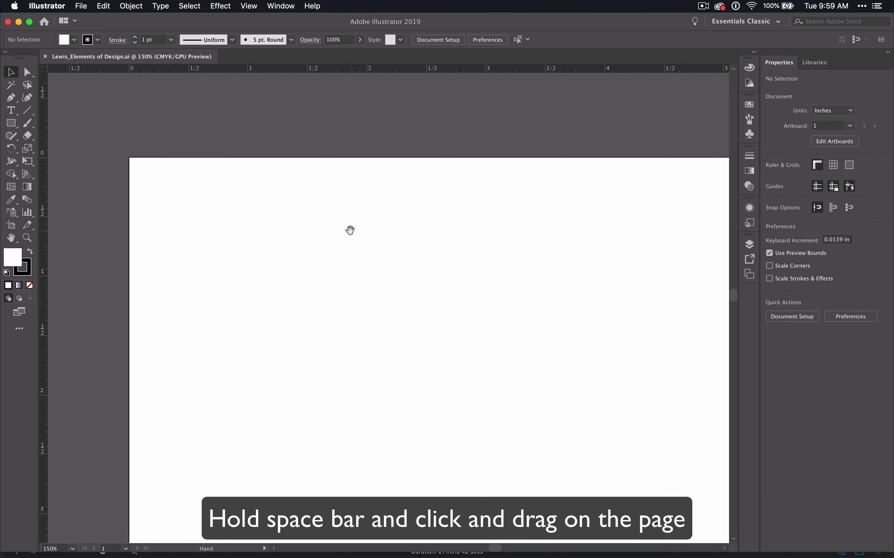
{"action": "left_click_drag", "start_coordinate": [281, 235], "coordinate": [391, 375]}
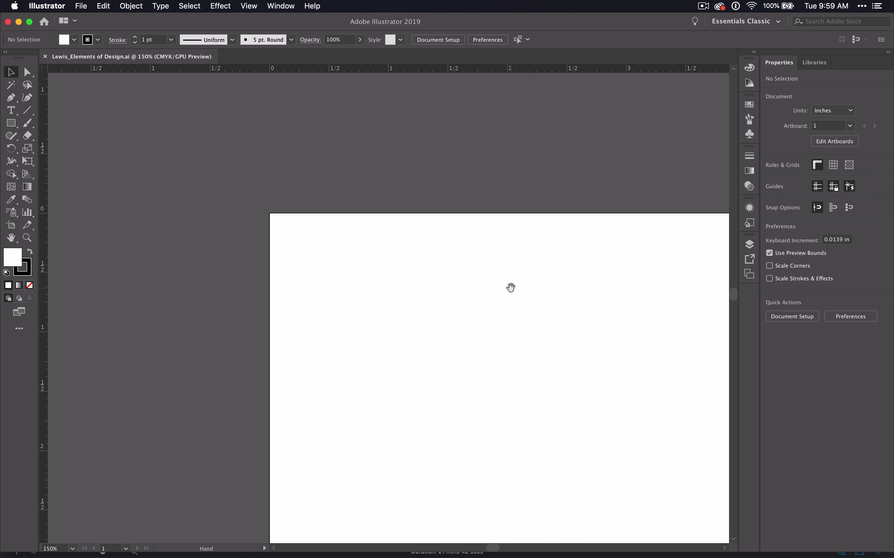
{"action": "left_click_drag", "start_coordinate": [510, 288], "coordinate": [333, 277]}
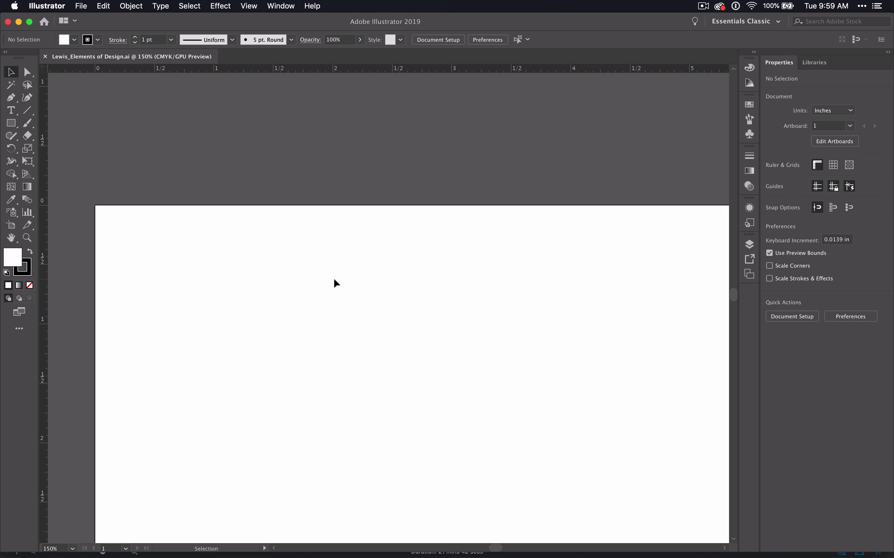
{"action": "left_click", "coordinate": [11, 239]}
{"action": "scroll", "coordinate": [261, 193], "scroll_direction": "down", "scroll_amount": 5}
{"action": "scroll", "coordinate": [311, 216], "scroll_direction": "left", "scroll_amount": 4}
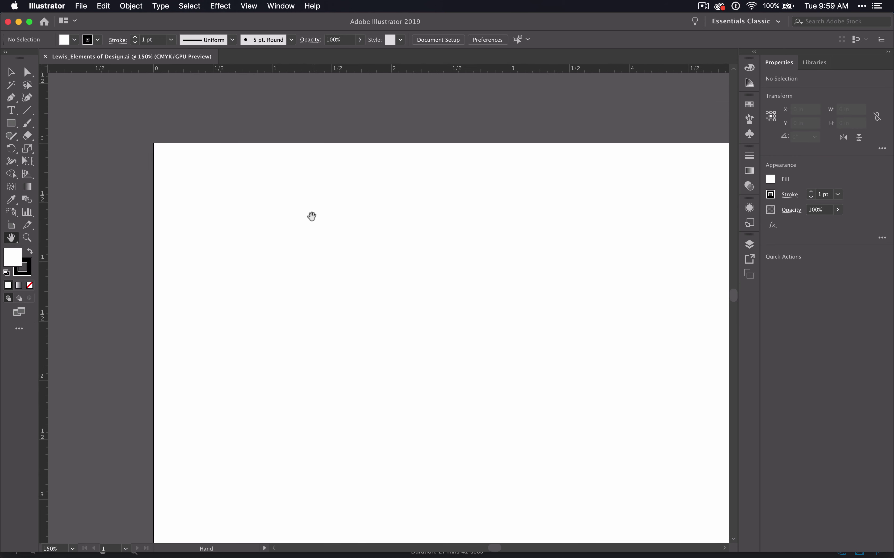
Fit the whole artboard in the window and switch back to the Selection tool
{"action": "double_click", "coordinate": [12, 239]}
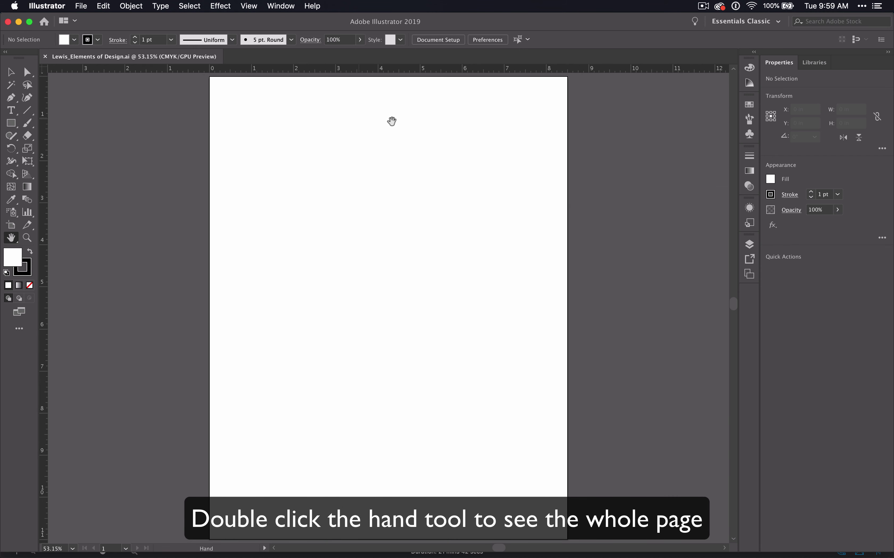
{"action": "key", "text": "v"}
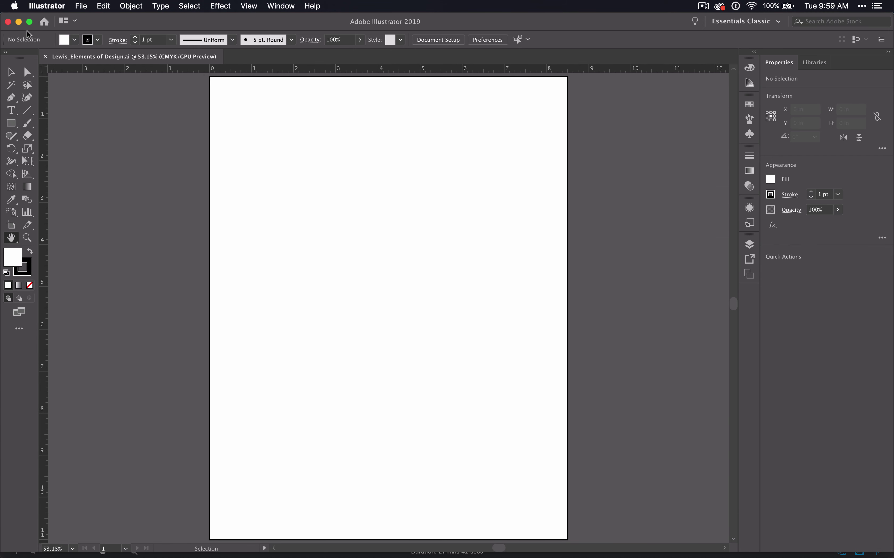
{"action": "left_click", "coordinate": [16, 76]}
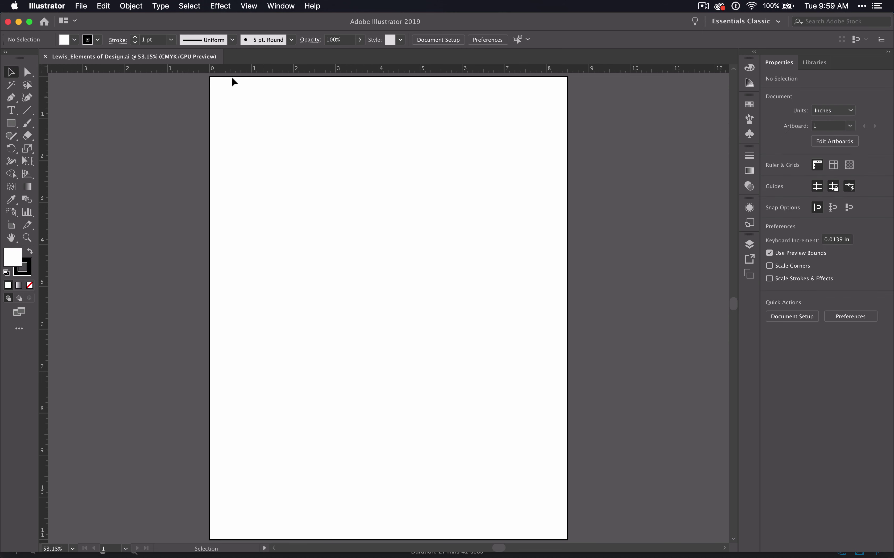
Place a horizontal guide 1 inch below the artboard's top edge and a vertical guide 1/2 inch from its left edge
{"action": "scroll", "coordinate": [230, 86], "scroll_direction": "up", "scroll_amount": 3}
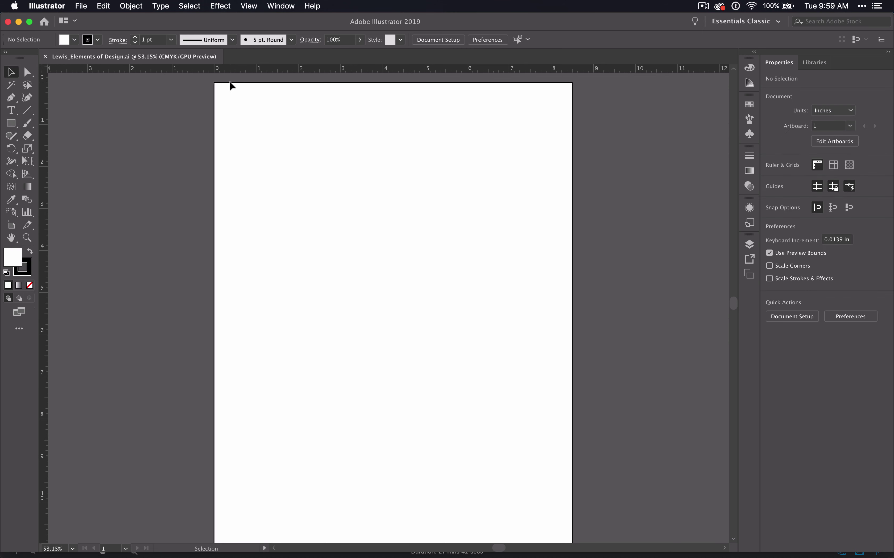
{"action": "scroll", "coordinate": [230, 86], "scroll_direction": "up", "scroll_amount": 3}
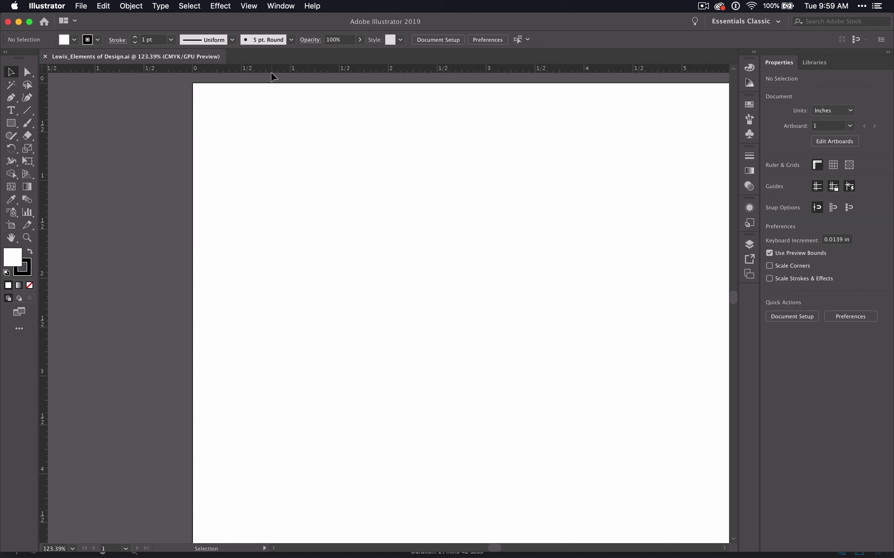
{"action": "left_click_drag", "start_coordinate": [289, 67], "coordinate": [279, 181]}
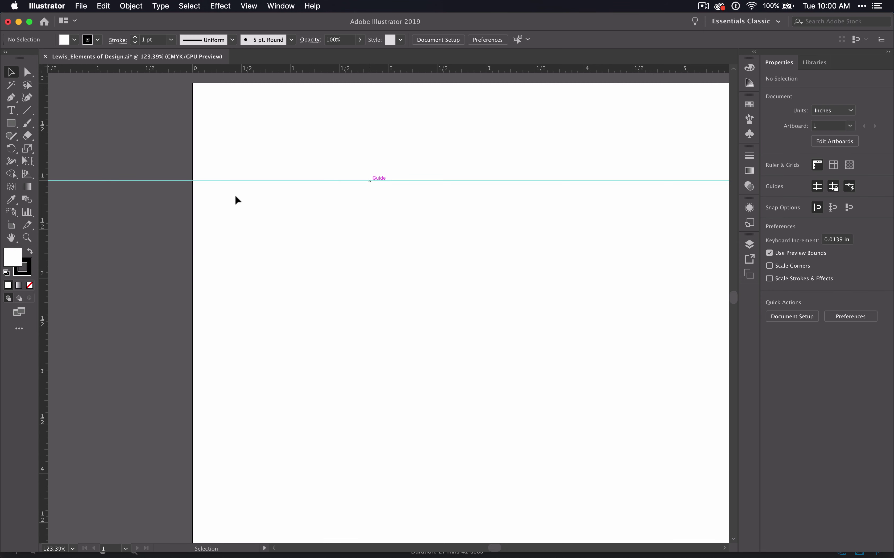
{"action": "left_click_drag", "start_coordinate": [43, 209], "coordinate": [63, 207]}
{"action": "left_click_drag", "start_coordinate": [187, 198], "coordinate": [240, 198]}
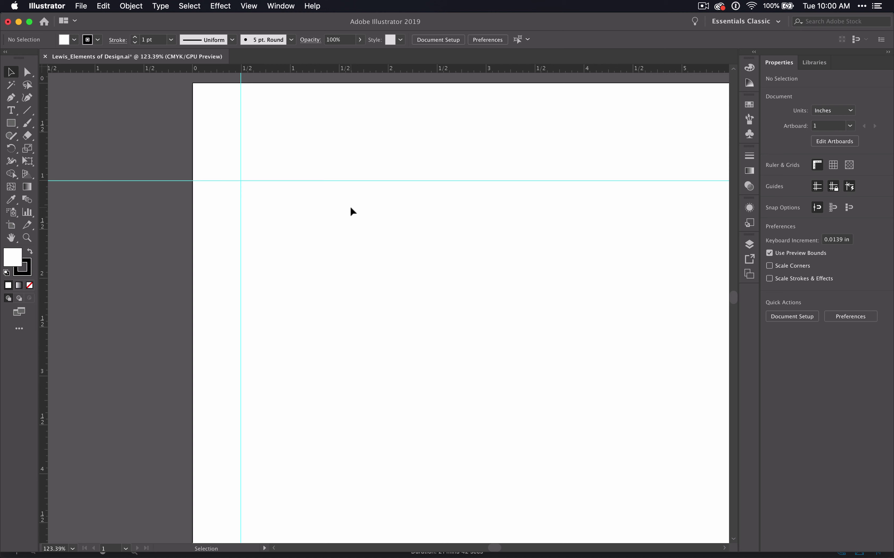
Place a vertical guide at 8 inches, 1/2 inch inside the artboard's right edge
{"action": "scroll", "coordinate": [349, 206], "scroll_direction": "right", "scroll_amount": 10}
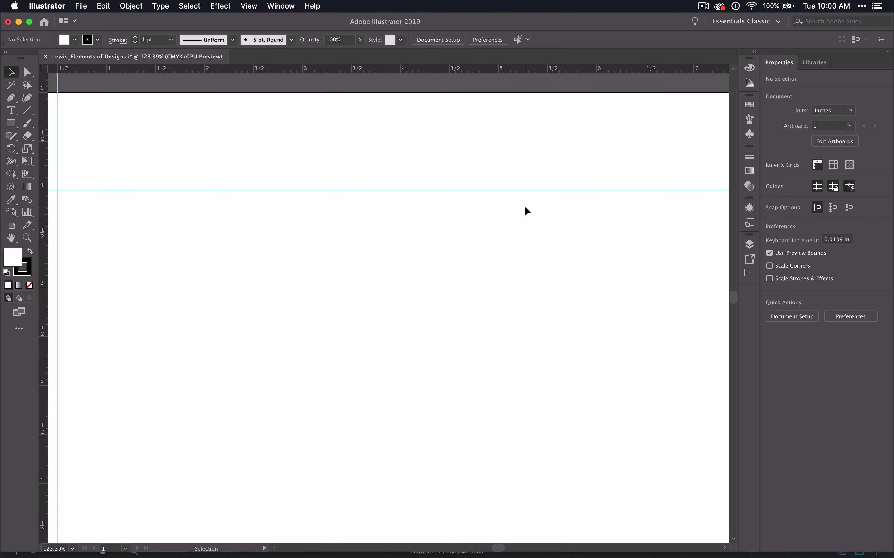
{"action": "scroll", "coordinate": [525, 205], "scroll_direction": "right", "scroll_amount": 15}
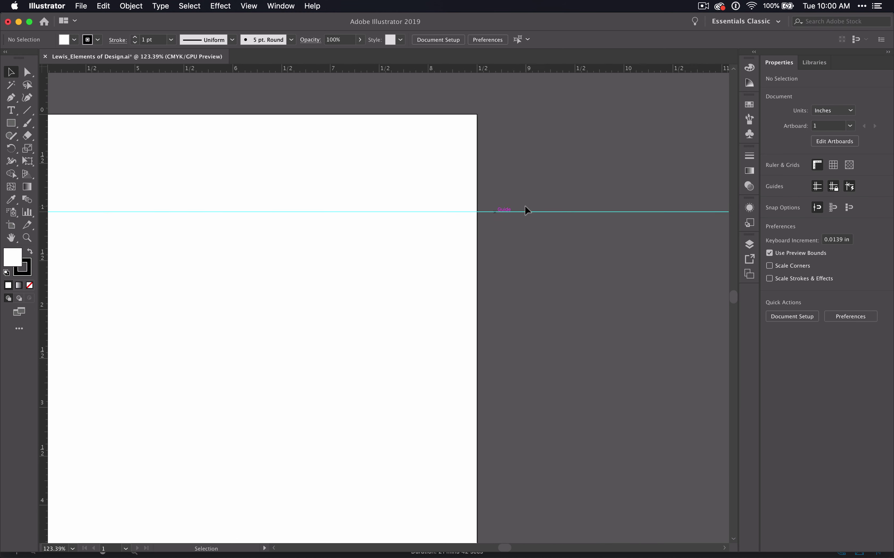
{"action": "scroll", "coordinate": [525, 206], "scroll_direction": "right", "scroll_amount": 4}
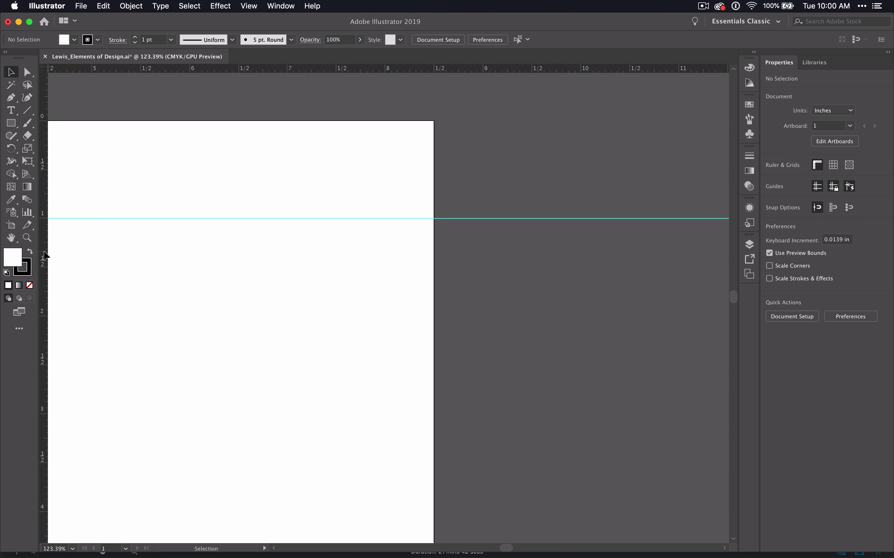
{"action": "left_click_drag", "start_coordinate": [44, 255], "coordinate": [385, 254]}
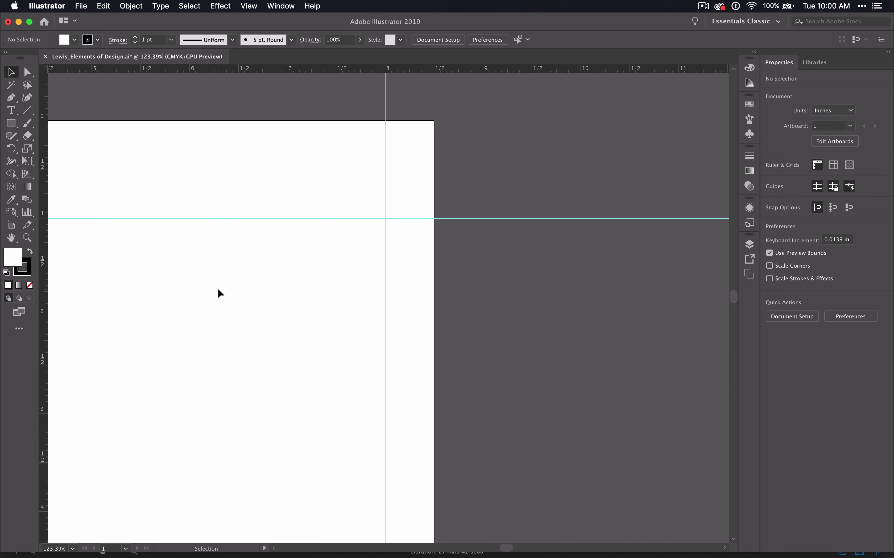
Place a horizontal guide 1/2 inch above the artboard's bottom edge, at 10 1/2 inches on the vertical ruler
{"action": "scroll", "coordinate": [214, 304], "scroll_direction": "down", "scroll_amount": 3}
{"action": "scroll", "coordinate": [215, 306], "scroll_direction": "down", "scroll_amount": 10}
{"action": "scroll", "coordinate": [215, 306], "scroll_direction": "left", "scroll_amount": 15}
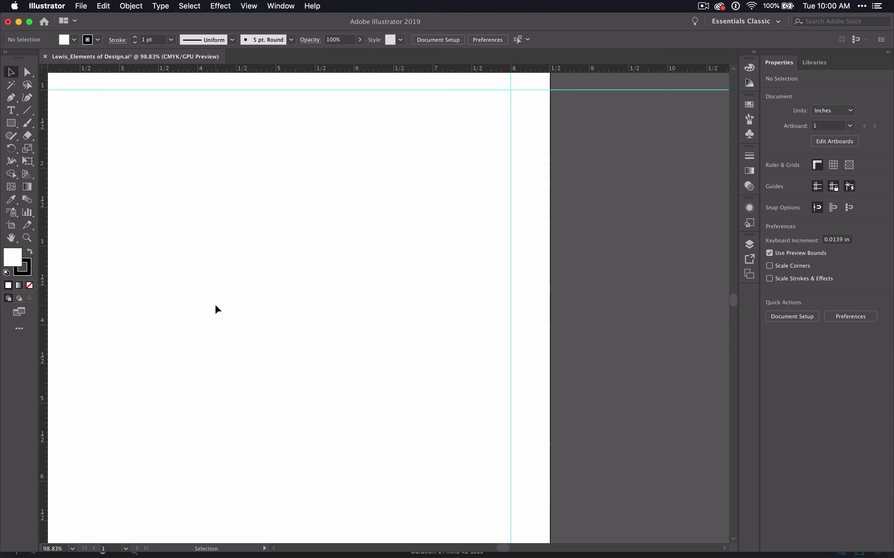
{"action": "scroll", "coordinate": [216, 307], "scroll_direction": "down", "scroll_amount": 10}
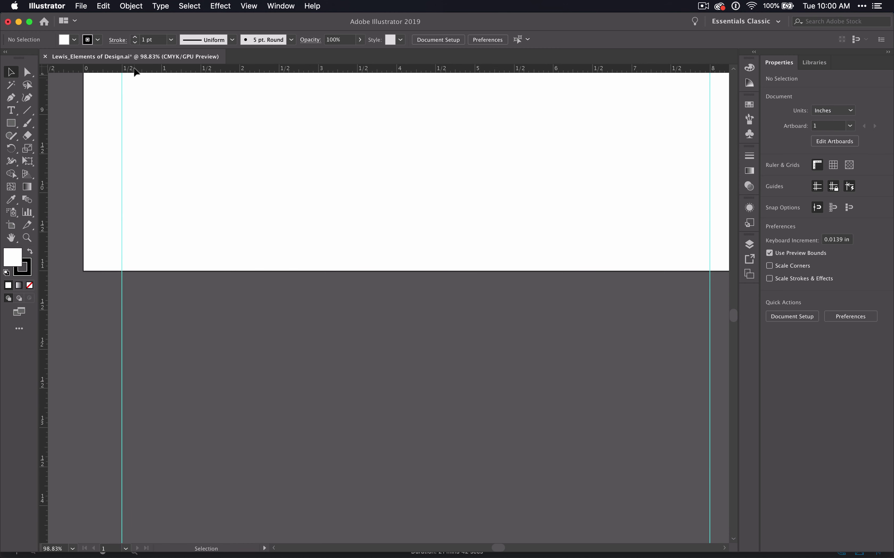
{"action": "left_click_drag", "start_coordinate": [134, 69], "coordinate": [142, 234]}
Look over the margin guides from the bottom of the artboard to the top, zooming out to see them together
{"action": "scroll", "coordinate": [95, 254], "scroll_direction": "up", "scroll_amount": 7}
{"action": "scroll", "coordinate": [96, 254], "scroll_direction": "left", "scroll_amount": 1}
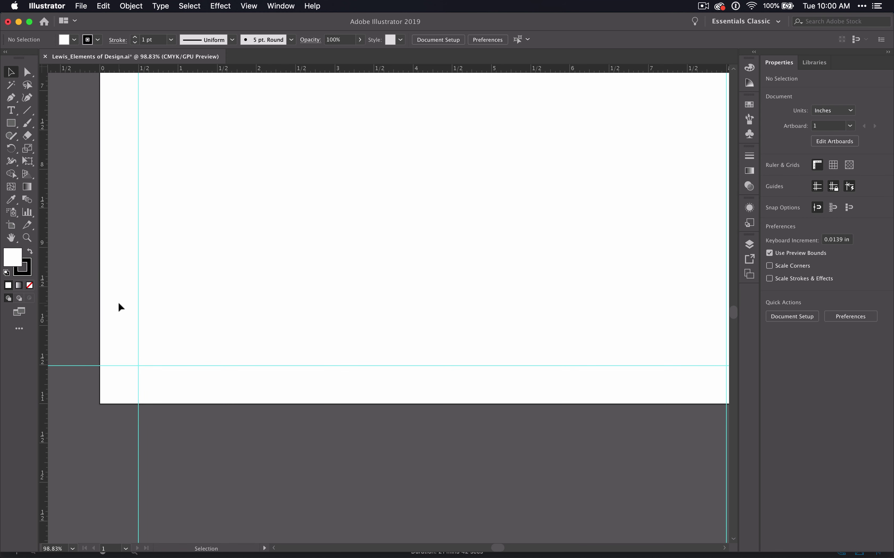
{"action": "scroll", "coordinate": [322, 238], "scroll_direction": "up", "scroll_amount": 7}
{"action": "scroll", "coordinate": [322, 238], "scroll_direction": "right", "scroll_amount": 2}
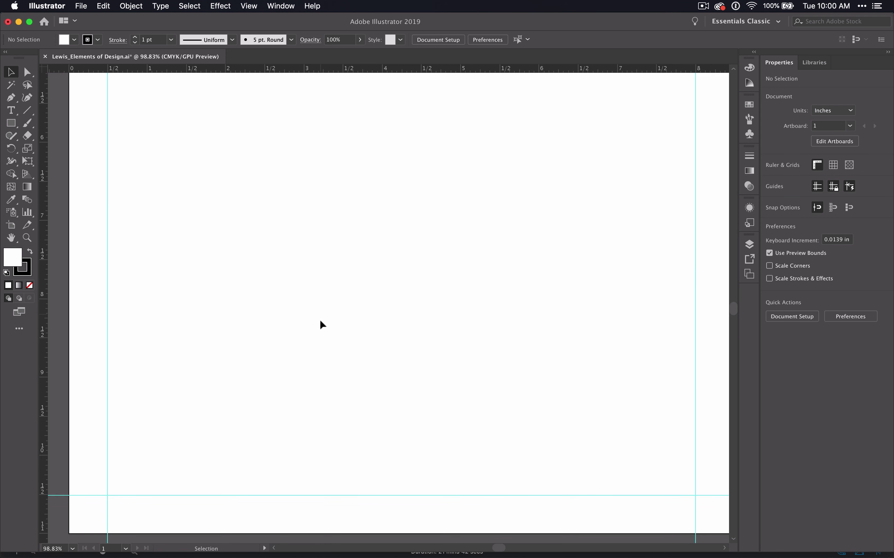
{"action": "scroll", "coordinate": [313, 369], "scroll_direction": "down", "scroll_amount": 5}
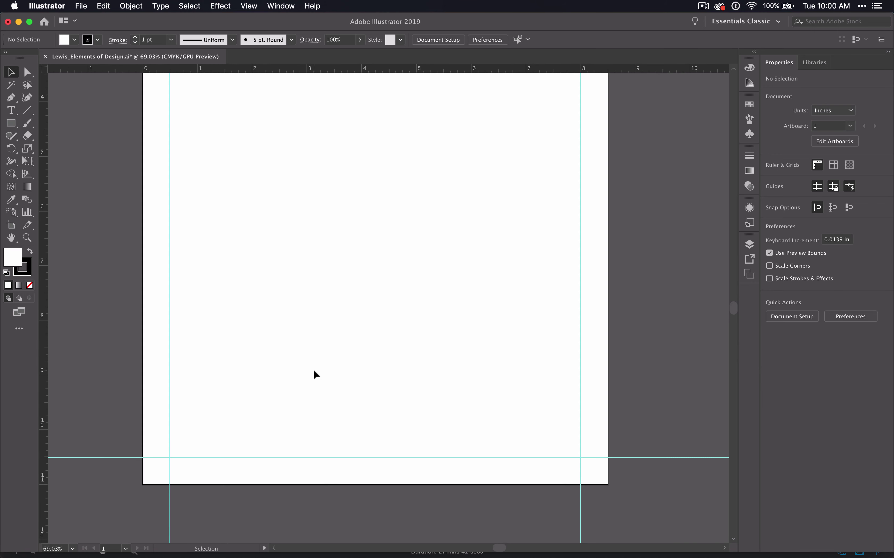
{"action": "scroll", "coordinate": [313, 370], "scroll_direction": "up", "scroll_amount": 12}
{"action": "scroll", "coordinate": [313, 370], "scroll_direction": "right", "scroll_amount": 2}
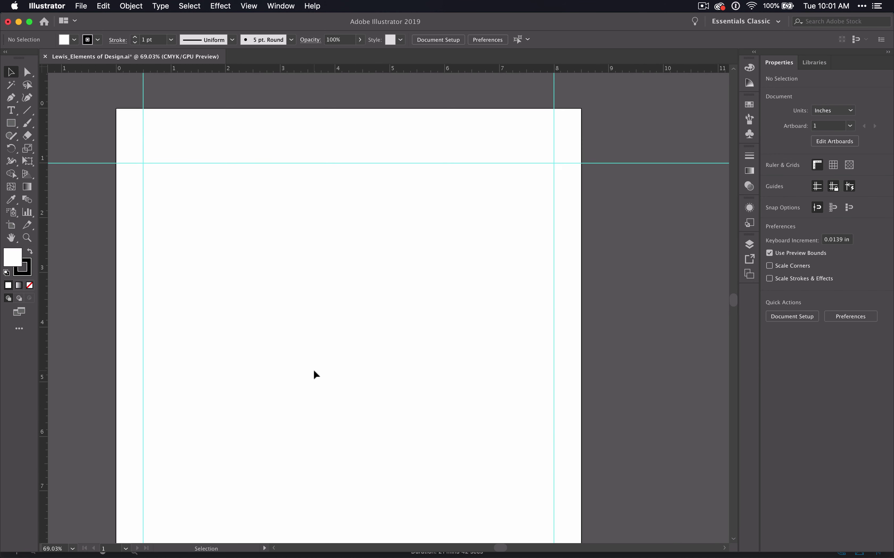
{"action": "scroll", "coordinate": [313, 369], "scroll_direction": "down", "scroll_amount": 2}
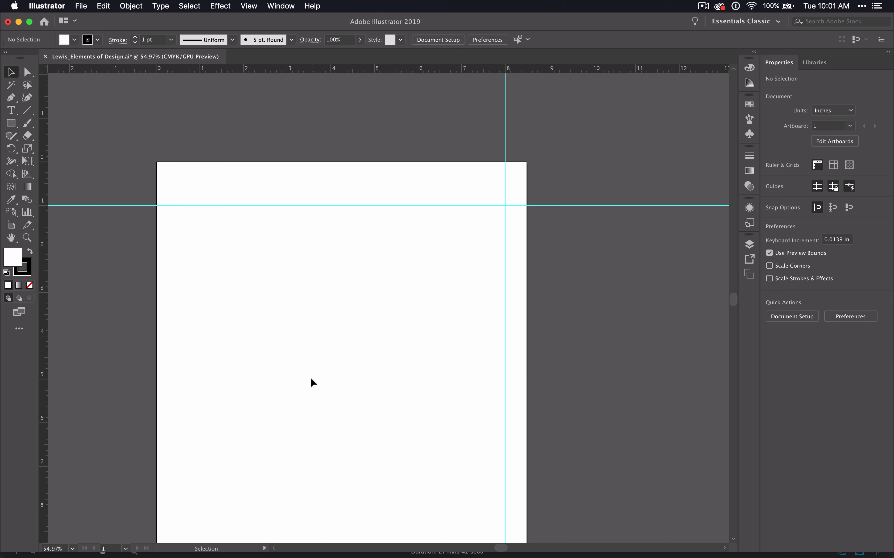
{"action": "scroll", "coordinate": [301, 404], "scroll_direction": "right", "scroll_amount": 5}
{"action": "scroll", "coordinate": [301, 403], "scroll_direction": "down", "scroll_amount": 1}
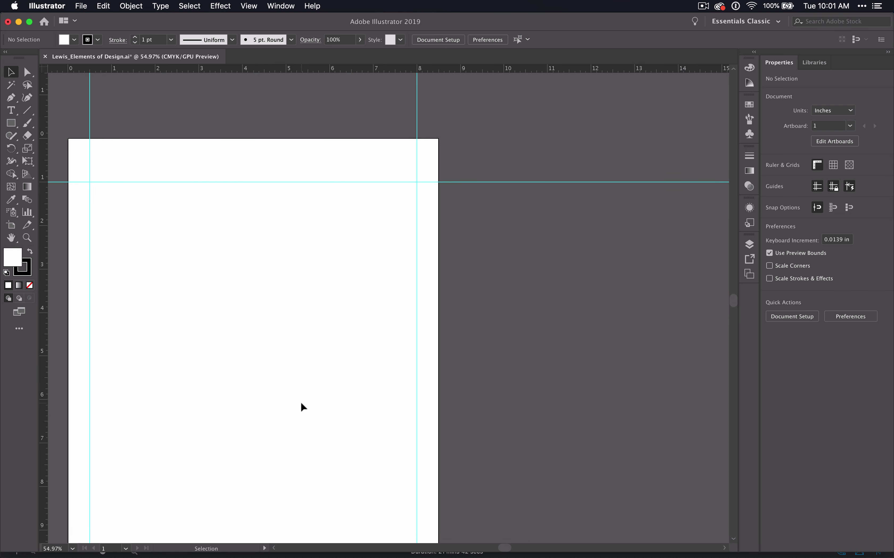
Add five more Letter-size portrait artboards beside the first one with the Artboard tool
{"action": "left_click", "coordinate": [12, 228]}
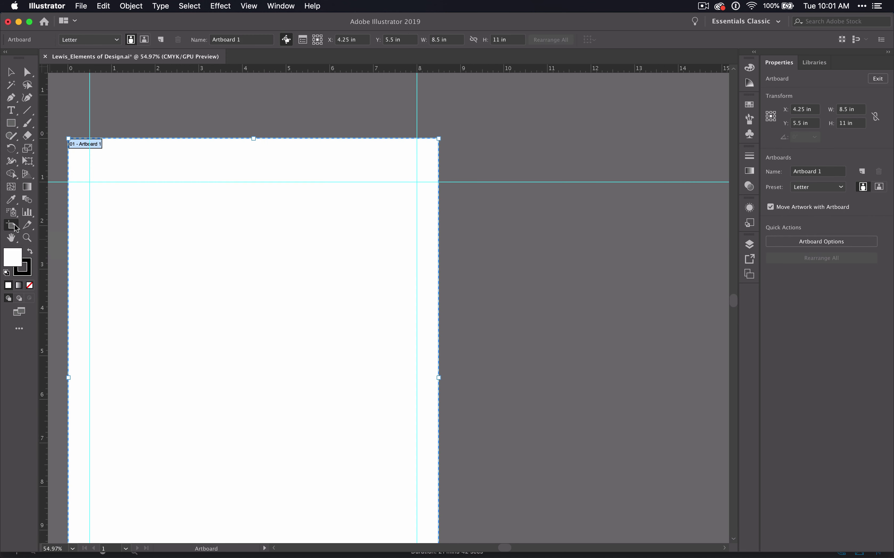
{"action": "left_click", "coordinate": [157, 41]}
{"action": "left_click", "coordinate": [159, 43]}
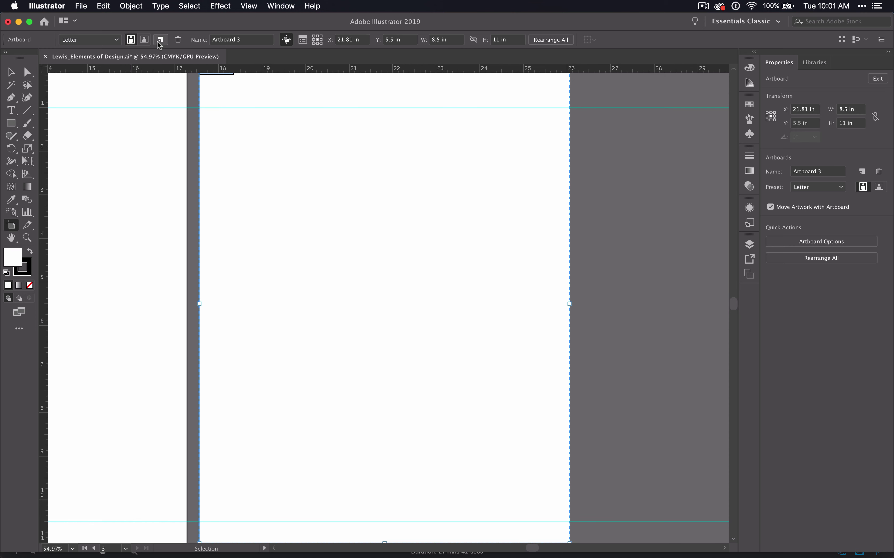
{"action": "left_click", "coordinate": [157, 41]}
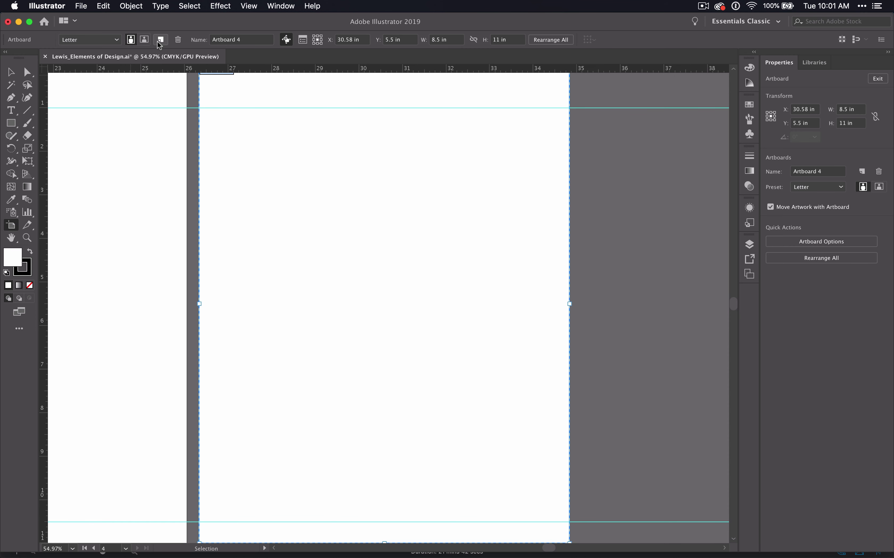
{"action": "left_click", "coordinate": [157, 42]}
{"action": "left_click", "coordinate": [158, 41]}
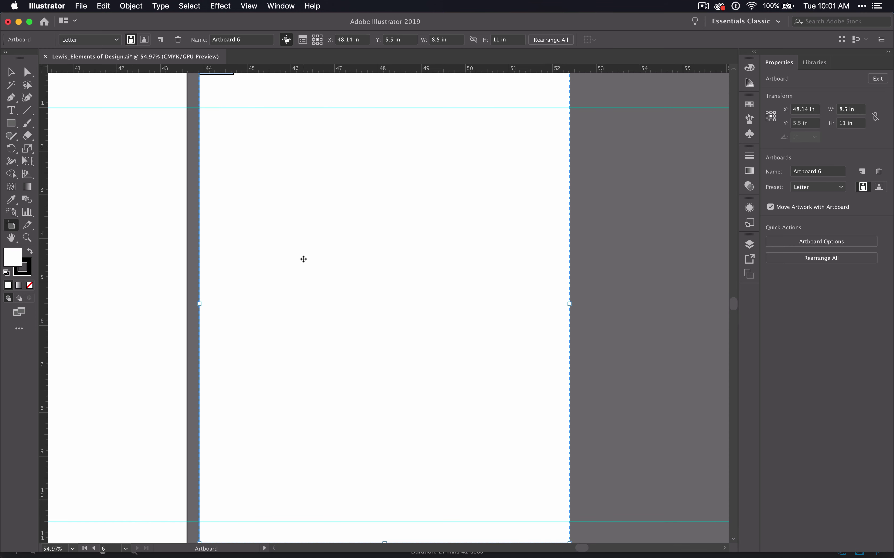
Examine the row of artboards from the last one back to Artboard 1, checking which guides cross each page
{"action": "scroll", "coordinate": [287, 397], "scroll_direction": "down", "scroll_amount": 6}
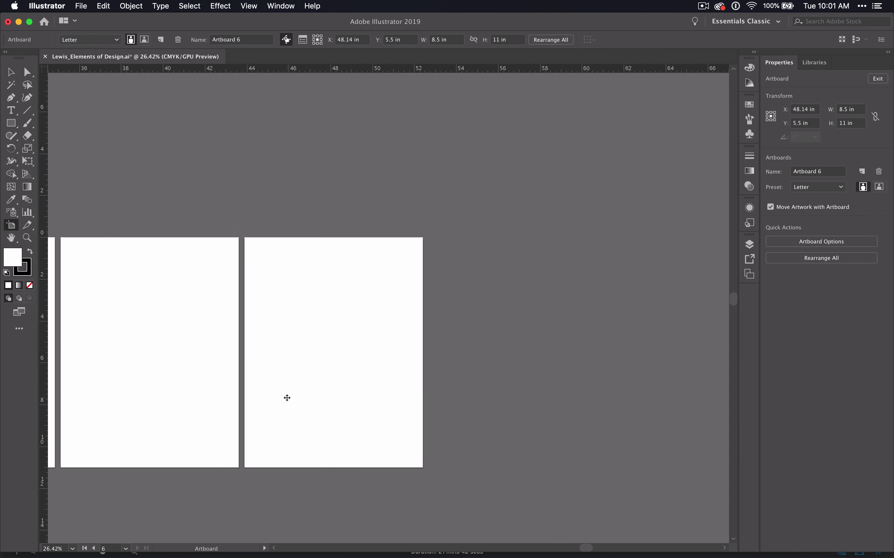
{"action": "scroll", "coordinate": [287, 397], "scroll_direction": "left", "scroll_amount": 10}
{"action": "scroll", "coordinate": [287, 398], "scroll_direction": "down", "scroll_amount": 2}
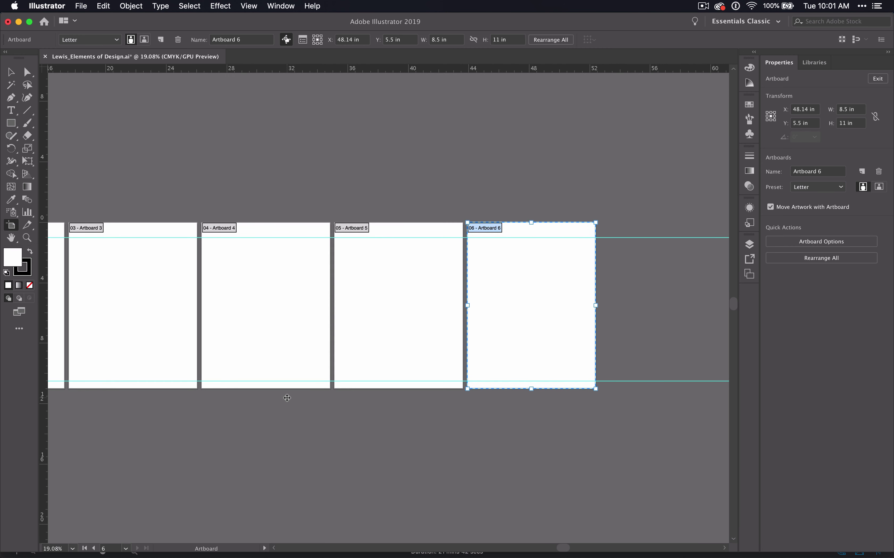
{"action": "scroll", "coordinate": [287, 398], "scroll_direction": "left", "scroll_amount": 3}
{"action": "scroll", "coordinate": [287, 398], "scroll_direction": "up", "scroll_amount": 1}
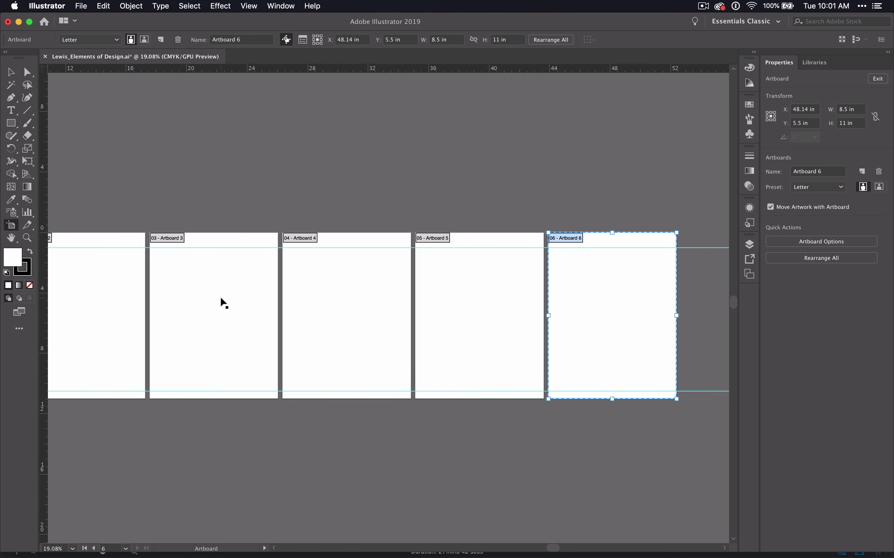
{"action": "scroll", "coordinate": [220, 297], "scroll_direction": "left", "scroll_amount": 20}
{"action": "scroll", "coordinate": [220, 297], "scroll_direction": "down", "scroll_amount": 3}
{"action": "scroll", "coordinate": [220, 296], "scroll_direction": "down", "scroll_amount": 2}
{"action": "scroll", "coordinate": [221, 296], "scroll_direction": "left", "scroll_amount": 1}
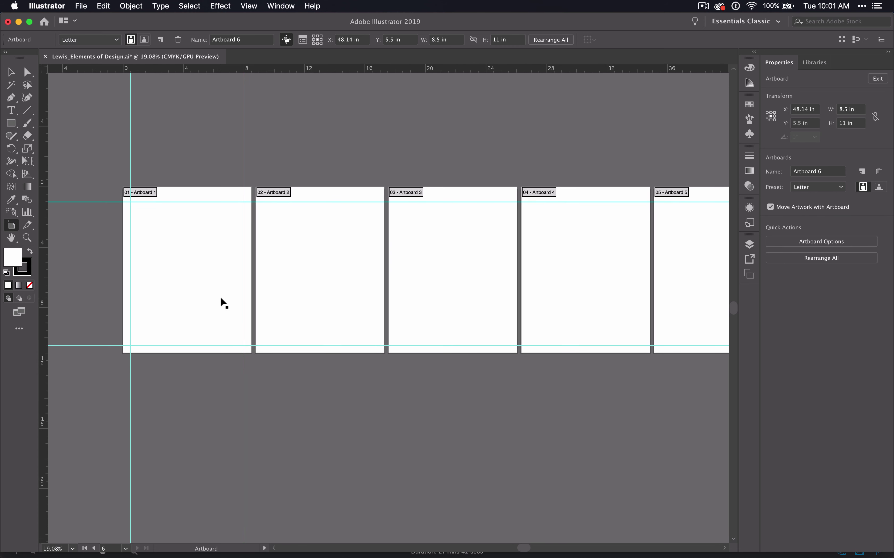
Return to the Selection tool and activate artboards 2, 3 and 4 to compare where each one's ruler origin lies
{"action": "left_click", "coordinate": [11, 73]}
{"action": "scroll", "coordinate": [299, 258], "scroll_direction": "down", "scroll_amount": 3}
{"action": "scroll", "coordinate": [298, 259], "scroll_direction": "right", "scroll_amount": 2}
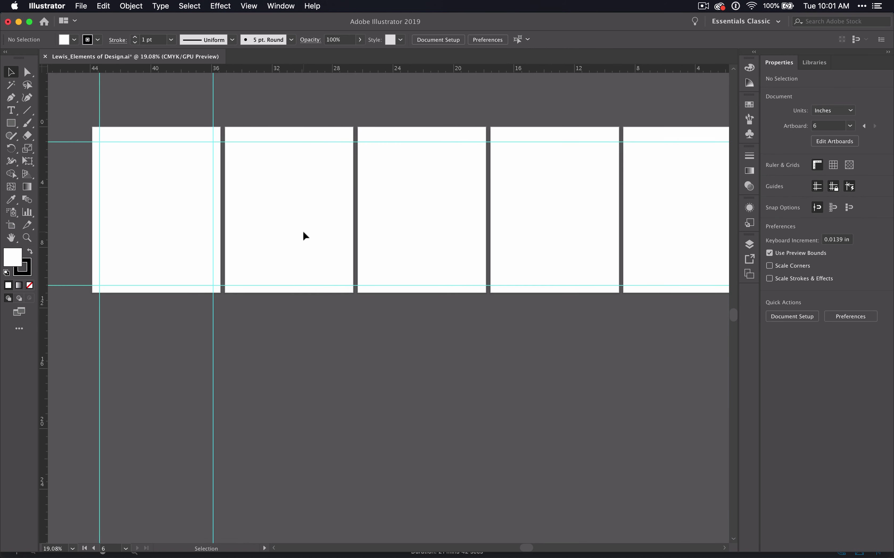
{"action": "left_click", "coordinate": [303, 230]}
{"action": "key", "text": "super+0"}
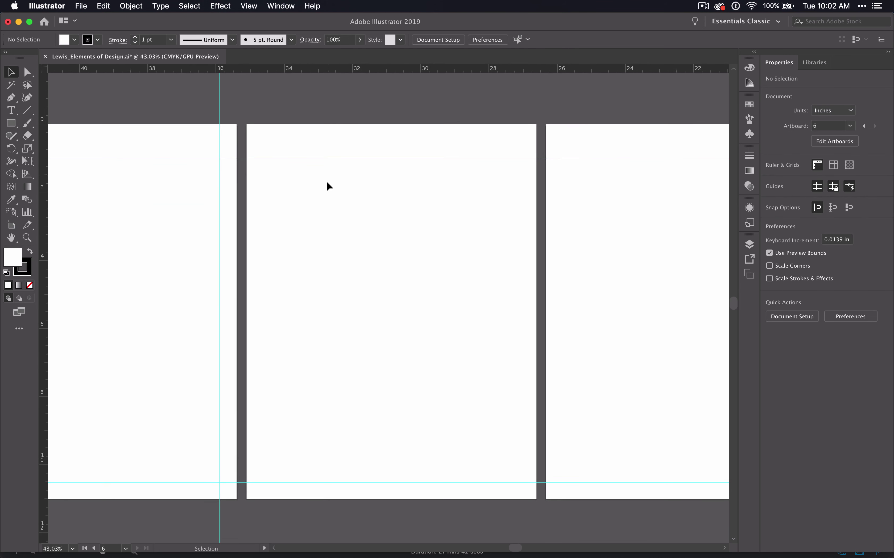
{"action": "left_click", "coordinate": [559, 146]}
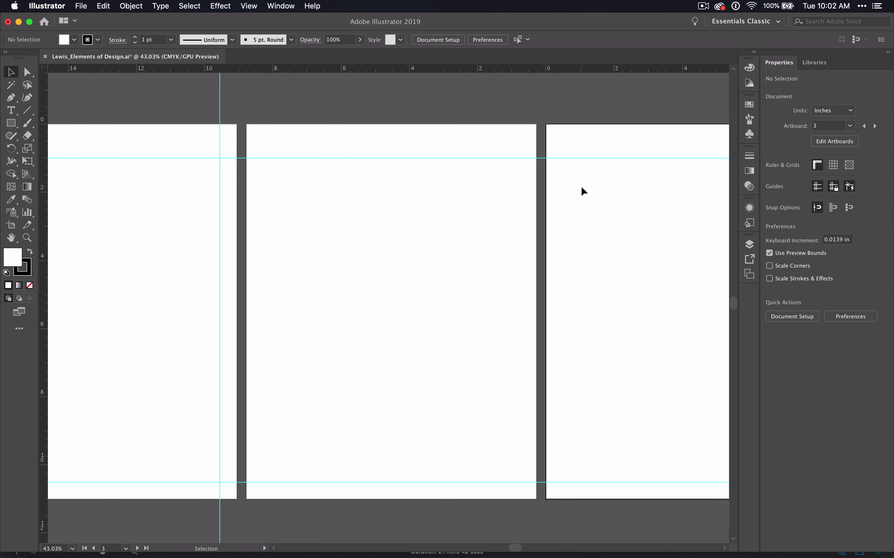
{"action": "left_click", "coordinate": [304, 193]}
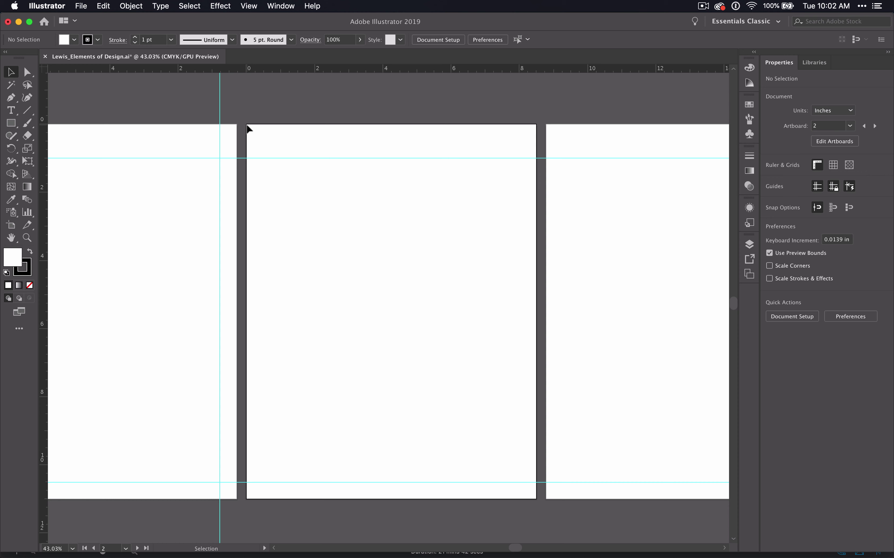
{"action": "left_click", "coordinate": [555, 127]}
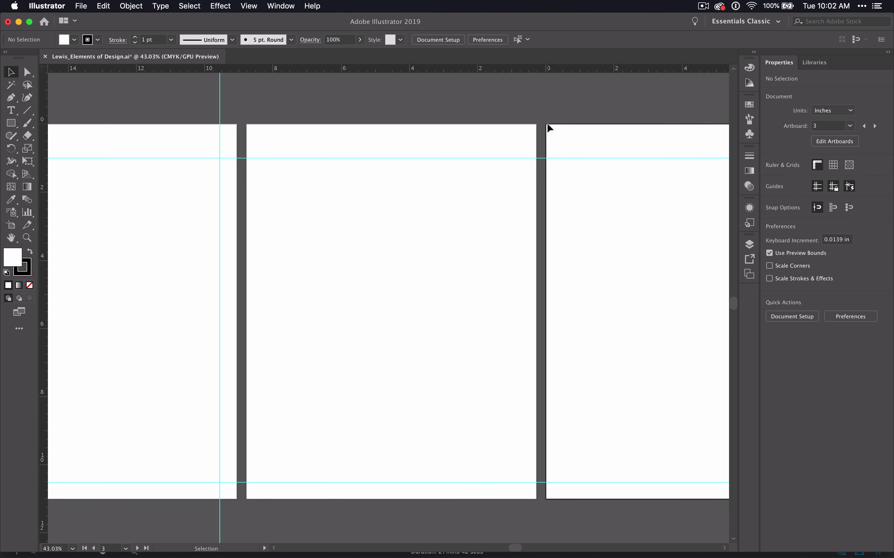
{"action": "scroll", "coordinate": [312, 193], "scroll_direction": "right", "scroll_amount": 10}
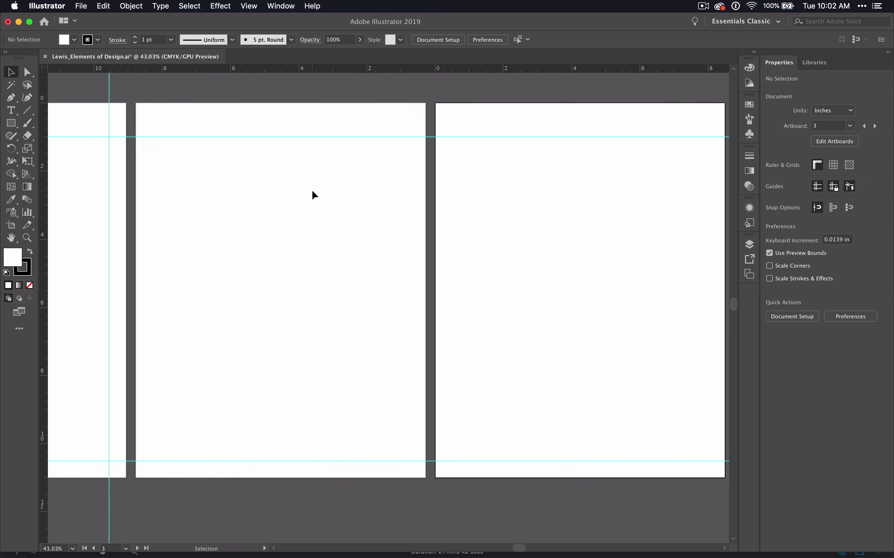
{"action": "left_click", "coordinate": [717, 163]}
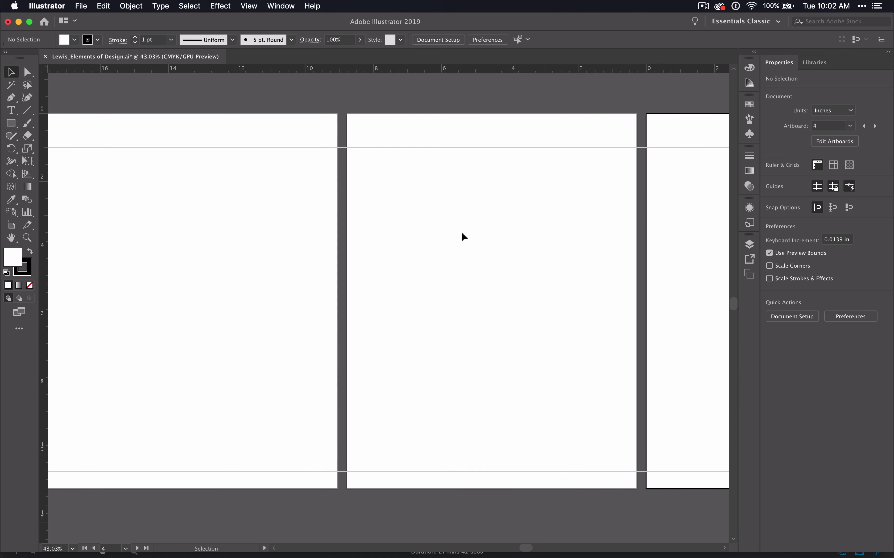
Examine how the margin guides run across the neighbouring artboards, from the whole row down to a close-up of one page
{"action": "scroll", "coordinate": [91, 224], "scroll_direction": "left", "scroll_amount": 5}
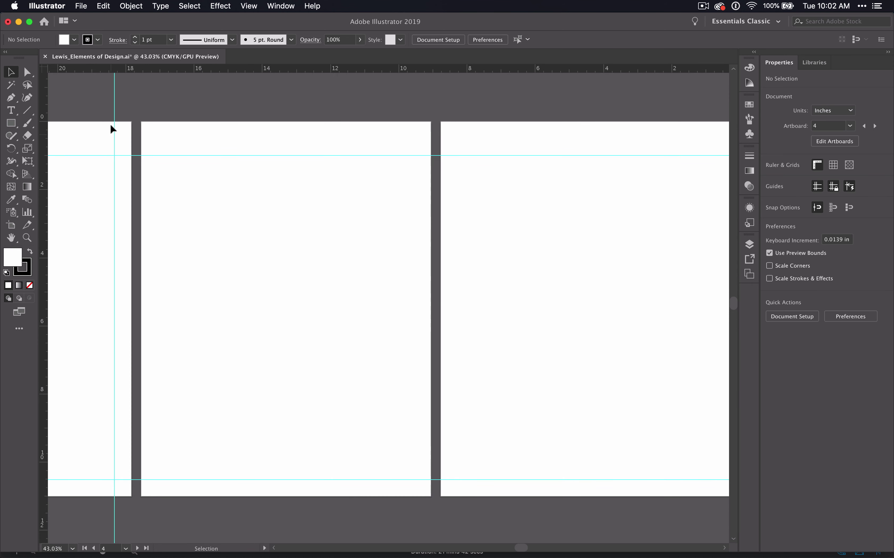
{"action": "scroll", "coordinate": [277, 220], "scroll_direction": "right", "scroll_amount": 10}
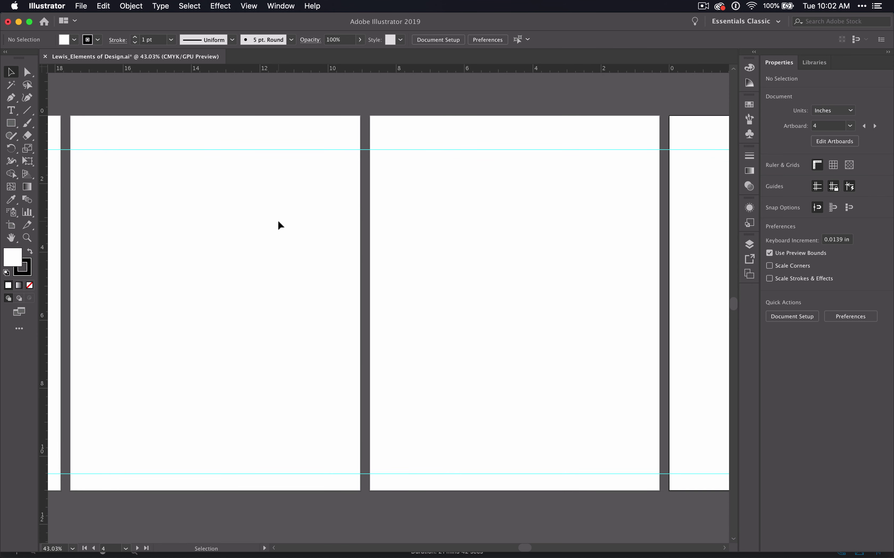
{"action": "scroll", "coordinate": [279, 223], "scroll_direction": "right", "scroll_amount": 4}
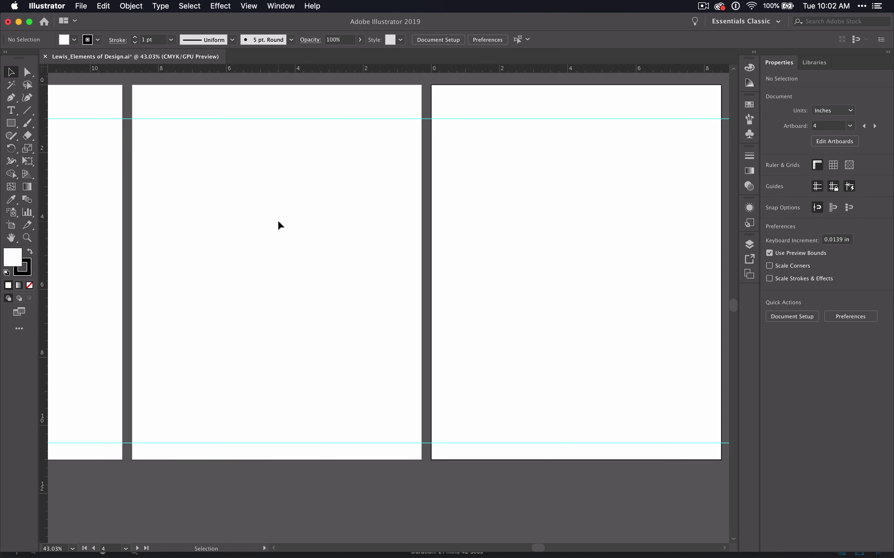
{"action": "scroll", "coordinate": [277, 220], "scroll_direction": "left", "scroll_amount": 15}
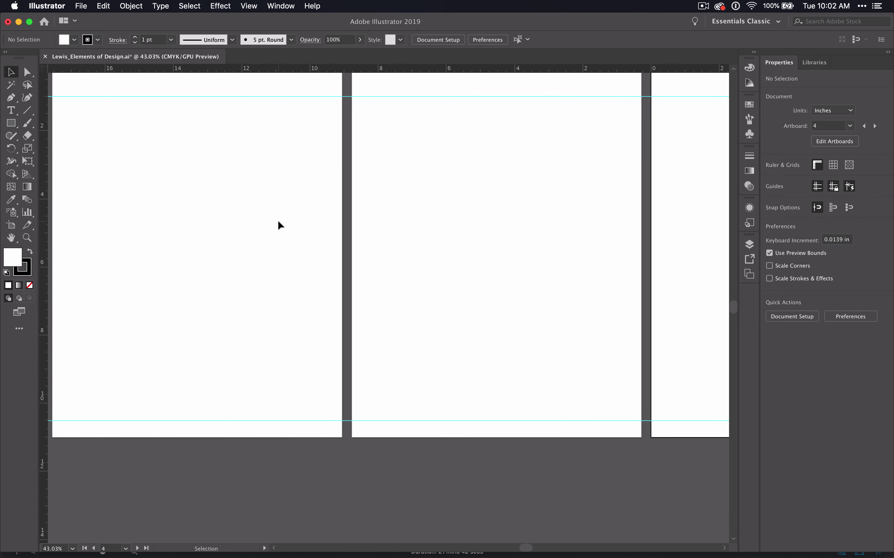
{"action": "scroll", "coordinate": [278, 221], "scroll_direction": "down", "scroll_amount": 10}
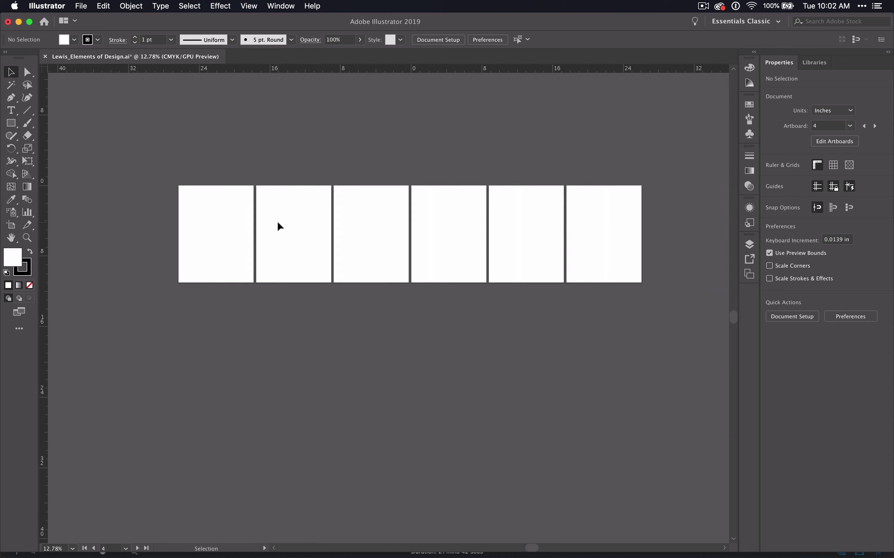
{"action": "scroll", "coordinate": [278, 223], "scroll_direction": "up", "scroll_amount": 10}
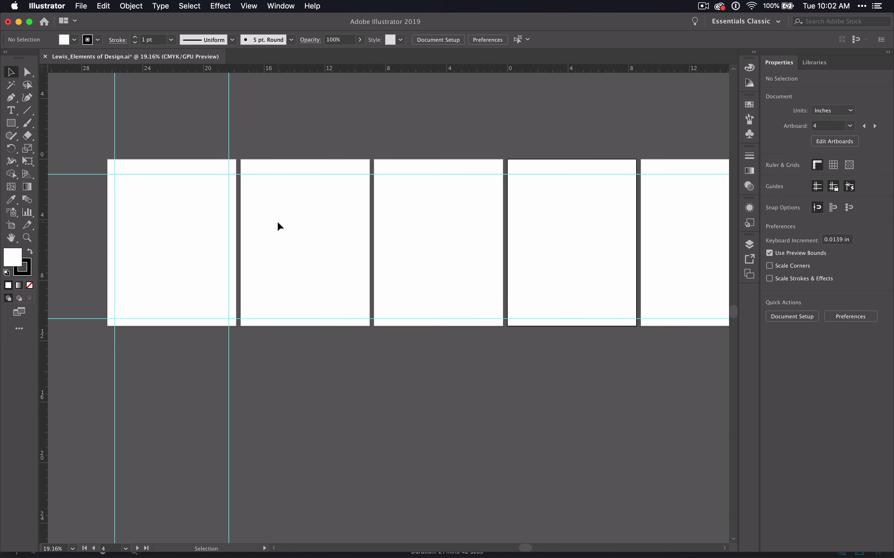
{"action": "scroll", "coordinate": [278, 221], "scroll_direction": "up", "scroll_amount": 5}
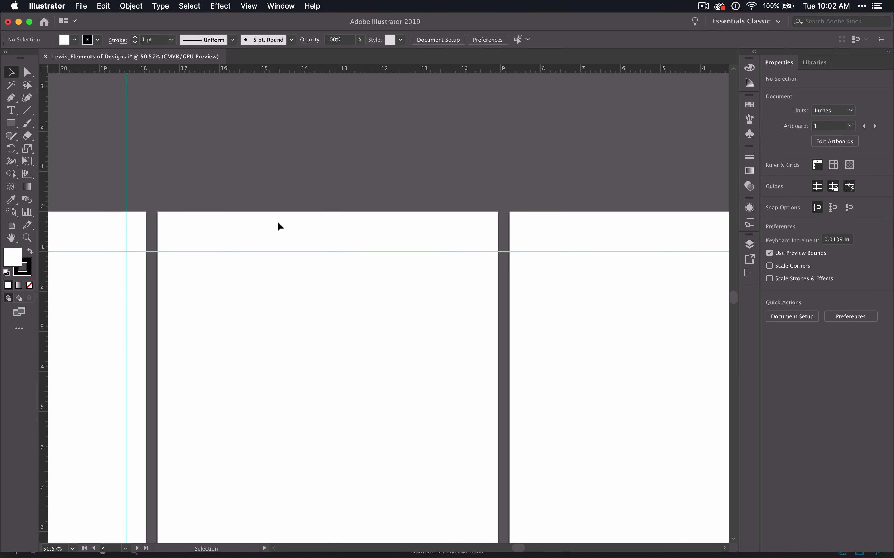
{"action": "scroll", "coordinate": [277, 220], "scroll_direction": "up", "scroll_amount": 3}
{"action": "scroll", "coordinate": [278, 221], "scroll_direction": "down", "scroll_amount": 8}
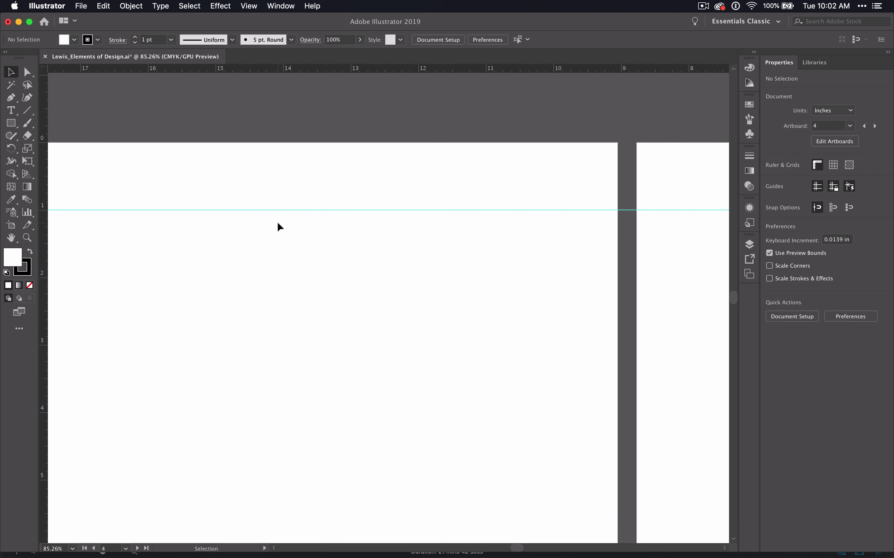
Add a vertical guide about 0.585 in from the left edge of artboard 2
{"action": "scroll", "coordinate": [277, 221], "scroll_direction": "left", "scroll_amount": 3}
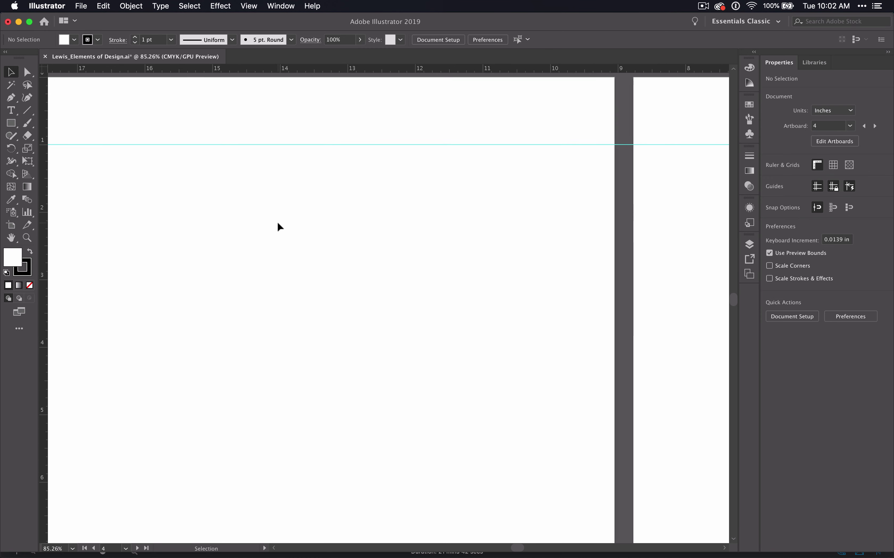
{"action": "scroll", "coordinate": [277, 222], "scroll_direction": "up", "scroll_amount": 3}
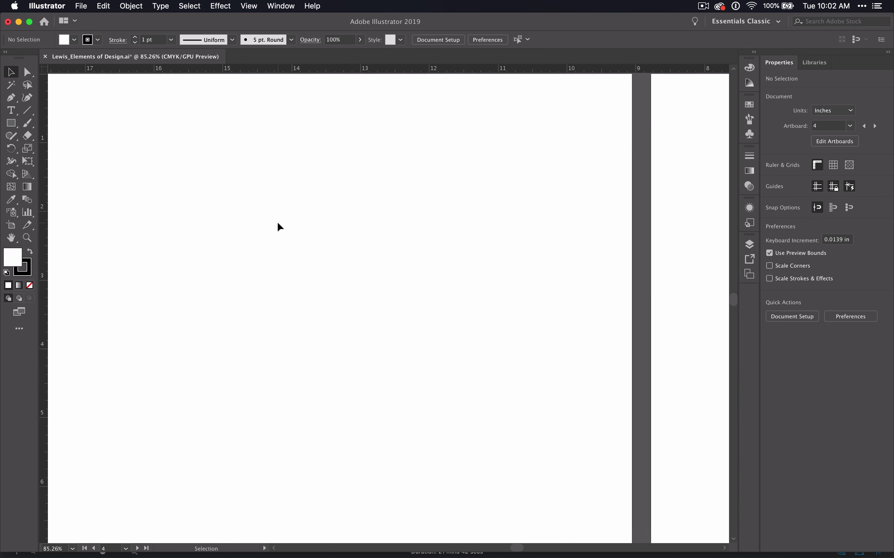
{"action": "scroll", "coordinate": [278, 226], "scroll_direction": "up", "scroll_amount": 5}
{"action": "scroll", "coordinate": [278, 226], "scroll_direction": "left", "scroll_amount": 5}
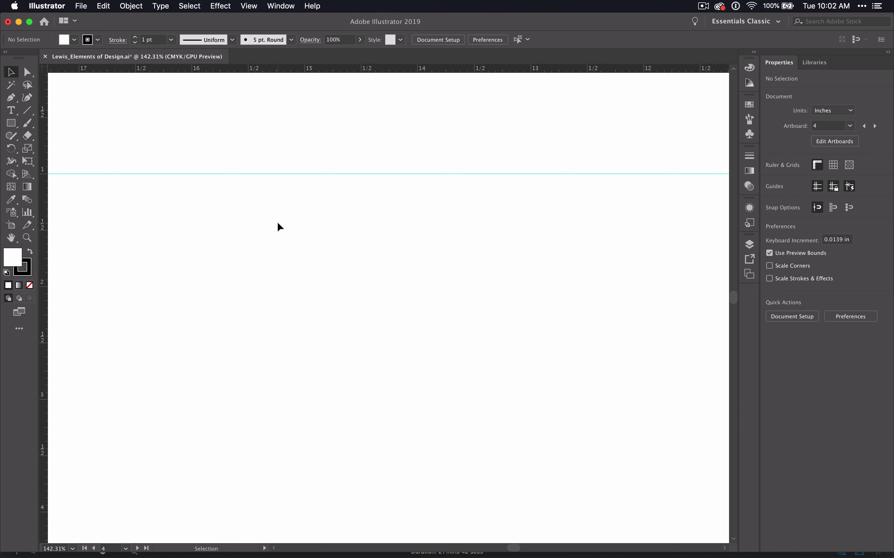
{"action": "scroll", "coordinate": [277, 224], "scroll_direction": "right", "scroll_amount": 4}
{"action": "scroll", "coordinate": [278, 224], "scroll_direction": "down", "scroll_amount": 2}
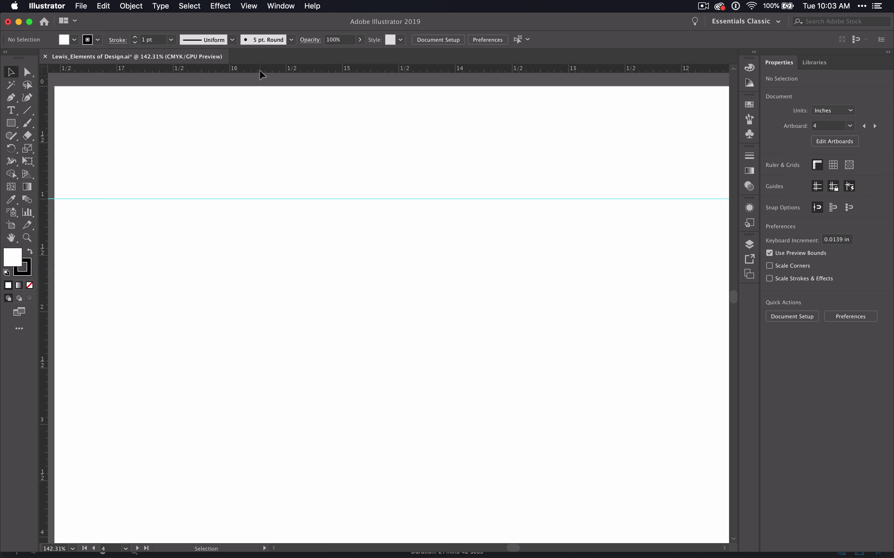
{"action": "left_click_drag", "start_coordinate": [42, 123], "coordinate": [154, 151]}
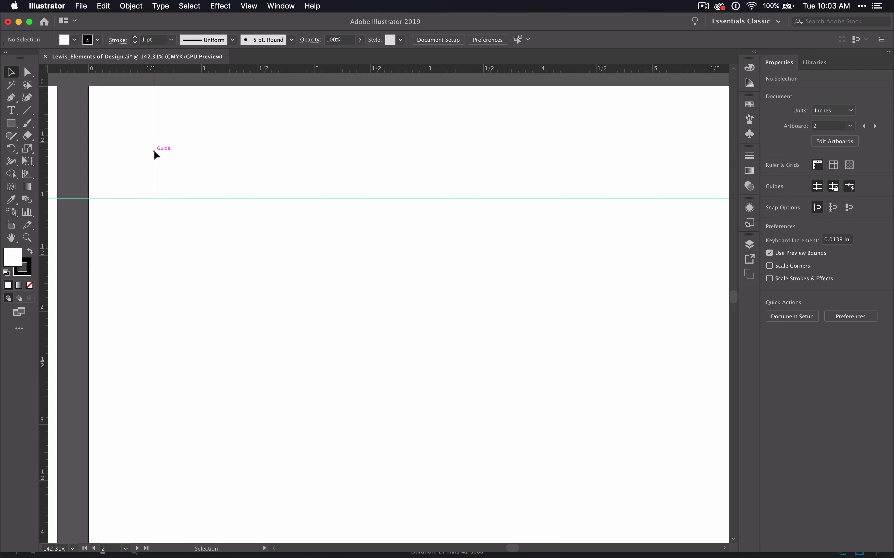
Unlock the guides and move artboard 2's vertical guide to about 0.5 in from the page's left edge
{"action": "right_click", "coordinate": [74, 93]}
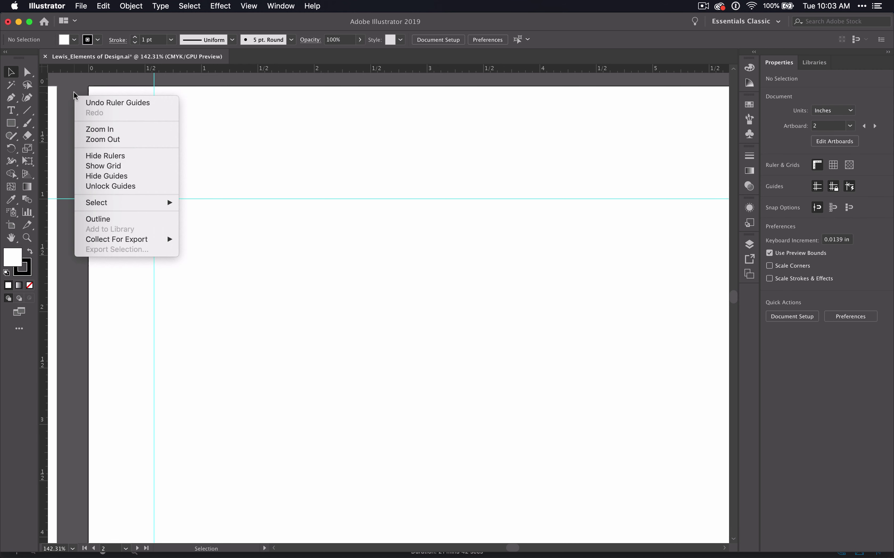
{"action": "left_click", "coordinate": [114, 186]}
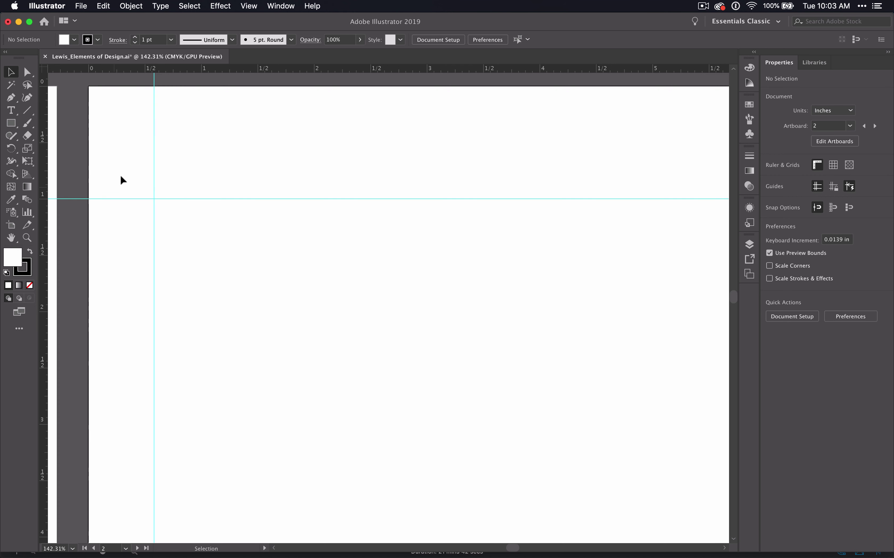
{"action": "left_click", "coordinate": [154, 113]}
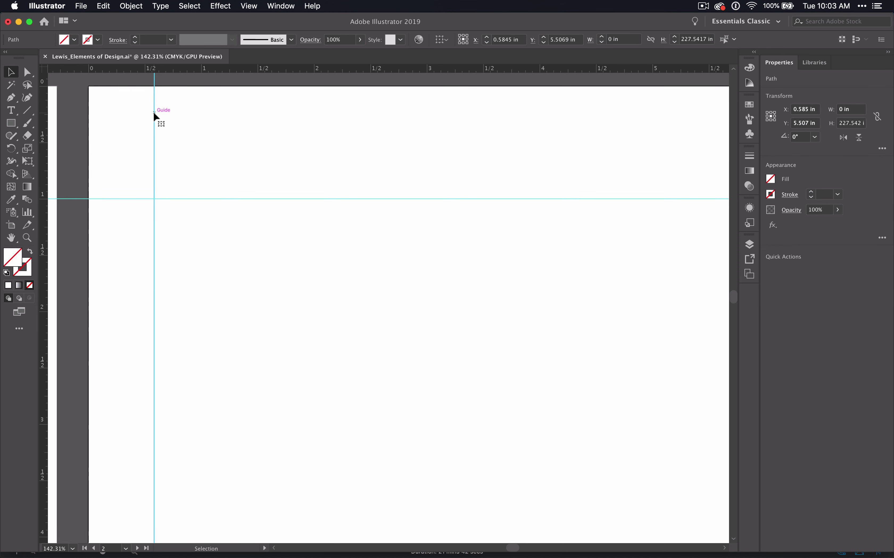
{"action": "left_click_drag", "start_coordinate": [154, 116], "coordinate": [144, 138]}
{"action": "left_click", "coordinate": [107, 156]}
Add a vertical right-margin guide at about 8 in on artboard 2
{"action": "scroll", "coordinate": [327, 149], "scroll_direction": "right", "scroll_amount": 15}
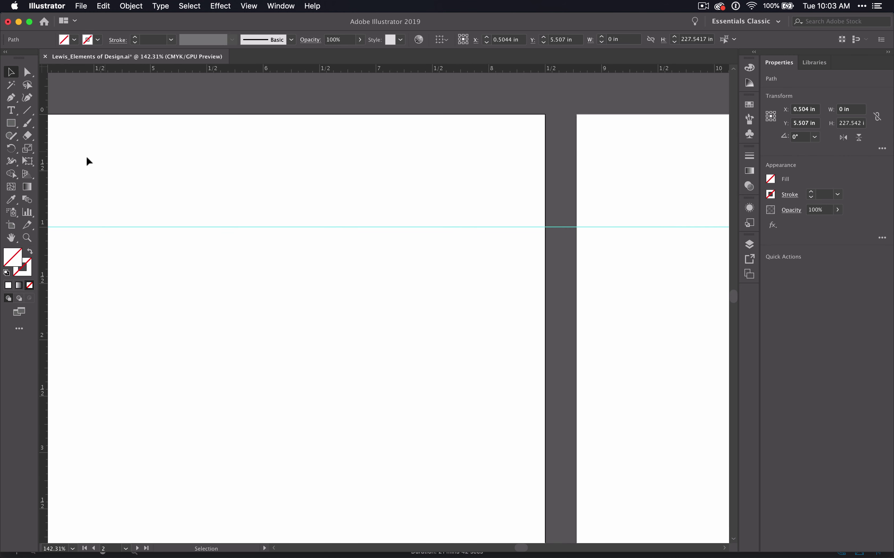
{"action": "scroll", "coordinate": [556, 228], "scroll_direction": "right", "scroll_amount": 4}
{"action": "scroll", "coordinate": [555, 228], "scroll_direction": "up", "scroll_amount": 1}
{"action": "left_click_drag", "start_coordinate": [44, 203], "coordinate": [267, 197]}
Activate artboard 3 and add vertical margin guides at about 0.5 in and 8 in on it
{"action": "scroll", "coordinate": [364, 209], "scroll_direction": "right", "scroll_amount": 8}
{"action": "scroll", "coordinate": [364, 209], "scroll_direction": "down", "scroll_amount": 1}
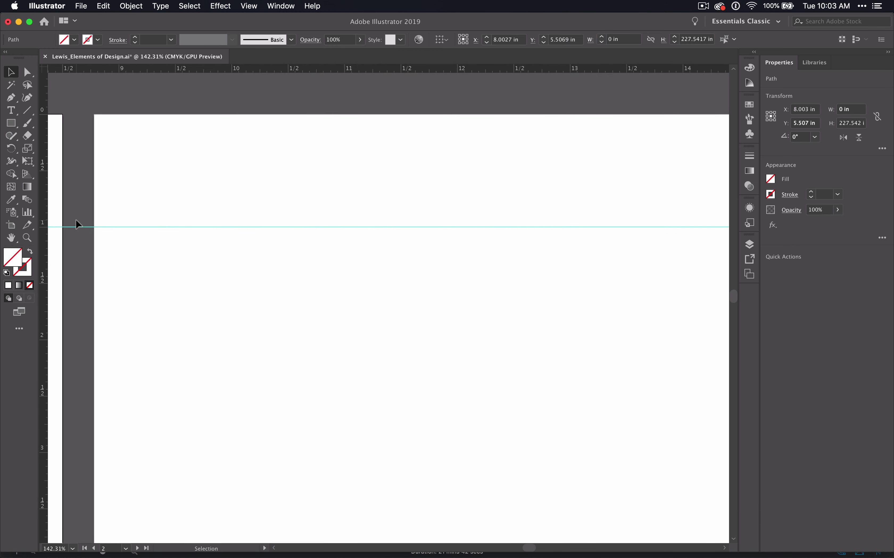
{"action": "left_click", "coordinate": [76, 221]}
{"action": "left_click_drag", "start_coordinate": [44, 164], "coordinate": [114, 170]}
{"action": "scroll", "coordinate": [313, 179], "scroll_direction": "right", "scroll_amount": 12}
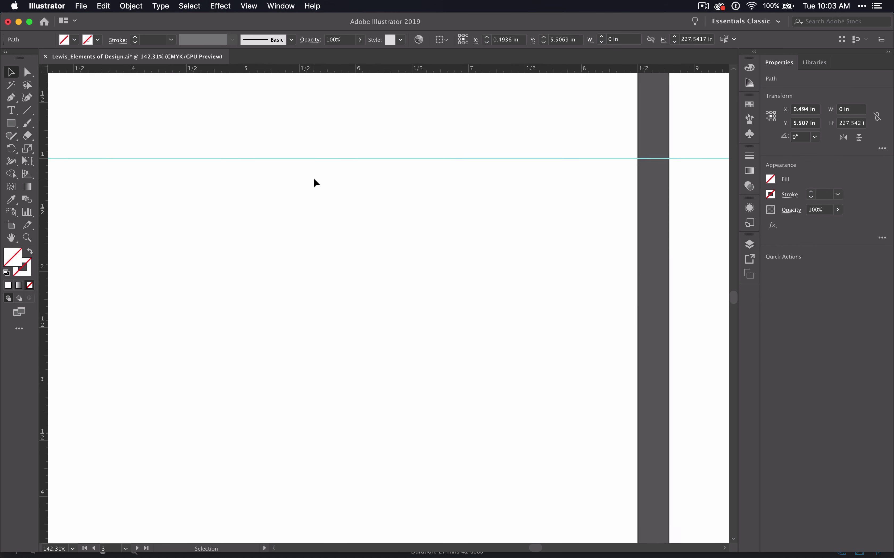
{"action": "scroll", "coordinate": [312, 181], "scroll_direction": "up", "scroll_amount": 2}
{"action": "scroll", "coordinate": [313, 180], "scroll_direction": "right", "scroll_amount": 1}
{"action": "left_click_drag", "start_coordinate": [44, 177], "coordinate": [497, 179]}
Add vertical margin guides at about 0.5 in and 8 in on artboard 4
{"action": "scroll", "coordinate": [497, 178], "scroll_direction": "right", "scroll_amount": 14}
{"action": "scroll", "coordinate": [497, 178], "scroll_direction": "down", "scroll_amount": 2}
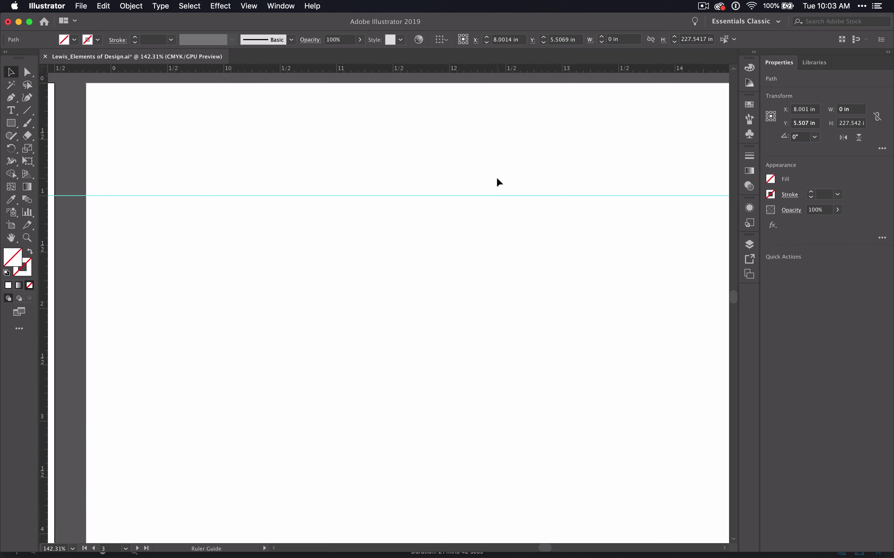
{"action": "scroll", "coordinate": [271, 175], "scroll_direction": "right", "scroll_amount": 14}
{"action": "left_click_drag", "start_coordinate": [44, 159], "coordinate": [112, 160]}
{"action": "scroll", "coordinate": [443, 181], "scroll_direction": "right", "scroll_amount": 14}
{"action": "scroll", "coordinate": [443, 181], "scroll_direction": "up", "scroll_amount": 1}
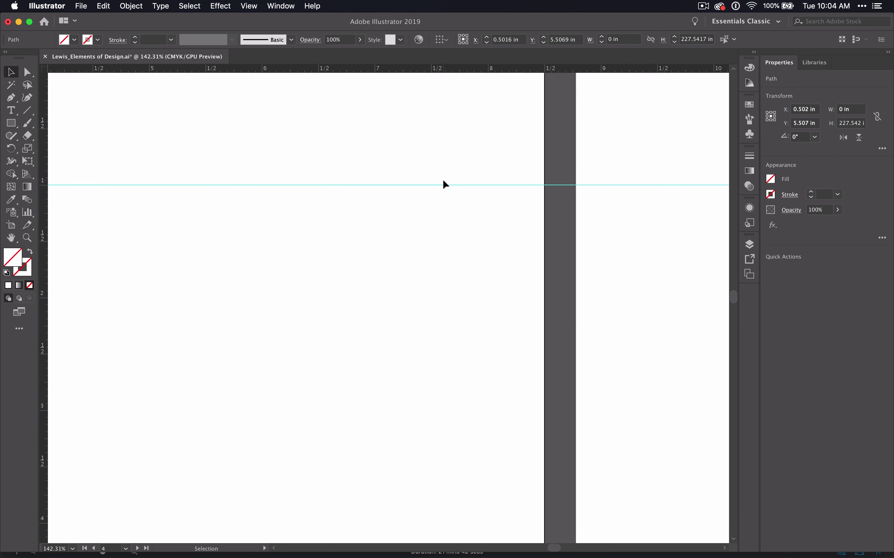
{"action": "left_click_drag", "start_coordinate": [43, 176], "coordinate": [434, 178]}
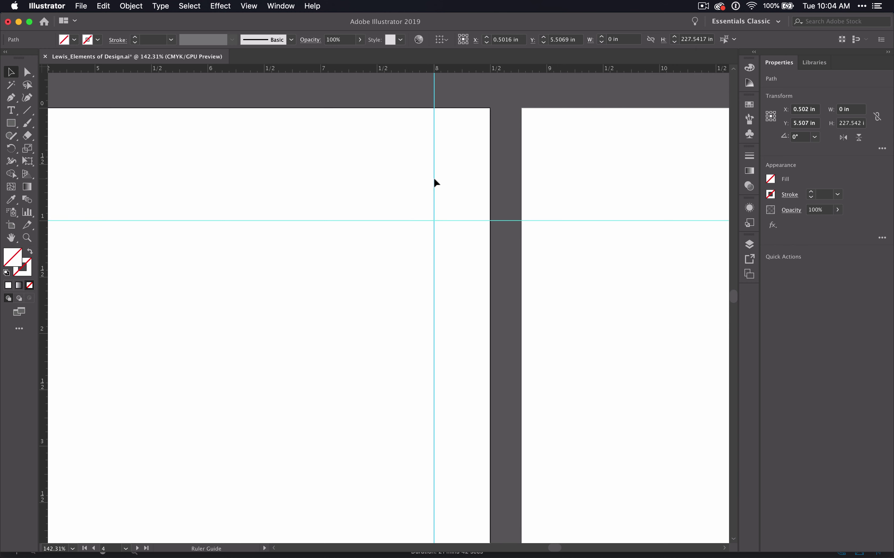
Activate artboard 5 and add vertical margin guides at about 0.5 in and 8 in on it
{"action": "scroll", "coordinate": [433, 204], "scroll_direction": "right", "scroll_amount": 13}
{"action": "scroll", "coordinate": [425, 204], "scroll_direction": "down", "scroll_amount": 1}
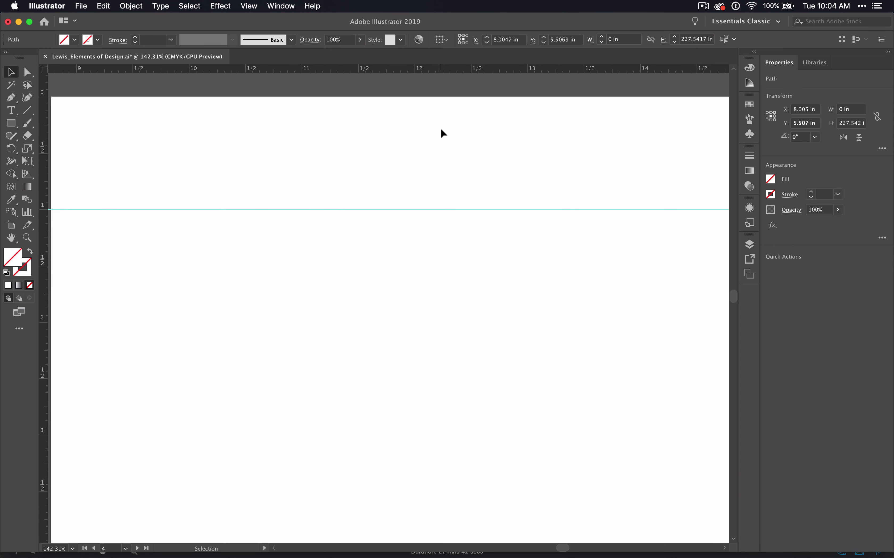
{"action": "left_click", "coordinate": [121, 201]}
{"action": "scroll", "coordinate": [120, 201], "scroll_direction": "down", "scroll_amount": 1}
{"action": "left_click_drag", "start_coordinate": [45, 162], "coordinate": [109, 163]}
{"action": "scroll", "coordinate": [402, 268], "scroll_direction": "right", "scroll_amount": 15}
{"action": "scroll", "coordinate": [403, 268], "scroll_direction": "up", "scroll_amount": 2}
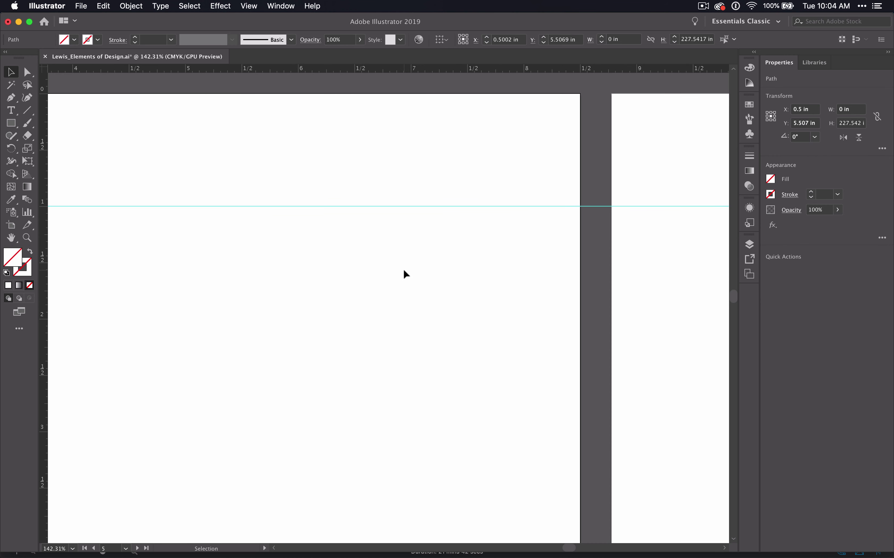
{"action": "left_click_drag", "start_coordinate": [42, 210], "coordinate": [401, 213]}
Add a vertical left-margin guide on artboard 6 and fine-tune it to about 0.5 in
{"action": "scroll", "coordinate": [599, 237], "scroll_direction": "right", "scroll_amount": 7}
{"action": "scroll", "coordinate": [599, 236], "scroll_direction": "down", "scroll_amount": 1}
{"action": "scroll", "coordinate": [598, 239], "scroll_direction": "right", "scroll_amount": 3}
{"action": "scroll", "coordinate": [598, 240], "scroll_direction": "up", "scroll_amount": 1}
{"action": "left_click_drag", "start_coordinate": [50, 245], "coordinate": [194, 236]}
{"action": "left_click", "coordinate": [273, 182]}
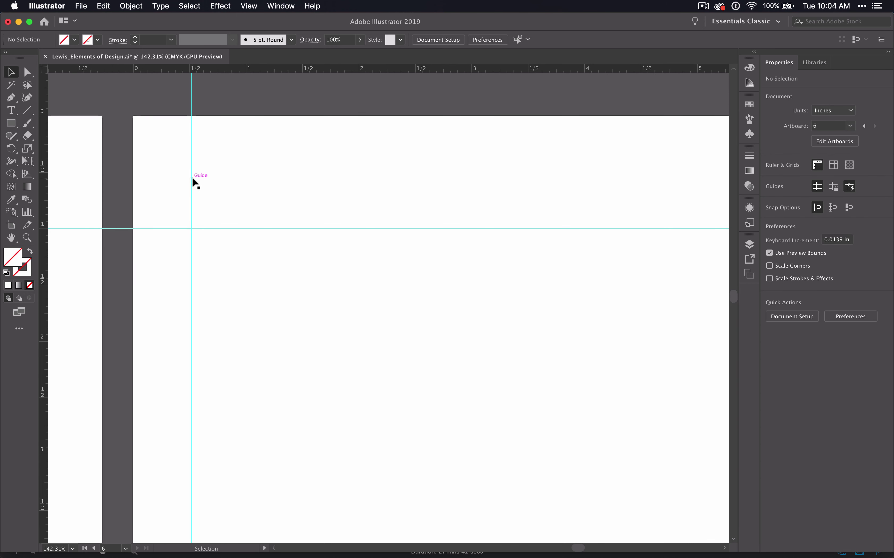
{"action": "left_click_drag", "start_coordinate": [191, 181], "coordinate": [189, 179]}
Add a vertical right-margin guide at about 8 in on artboard 6, and check the guides across all six pages
{"action": "scroll", "coordinate": [349, 184], "scroll_direction": "right", "scroll_amount": 10}
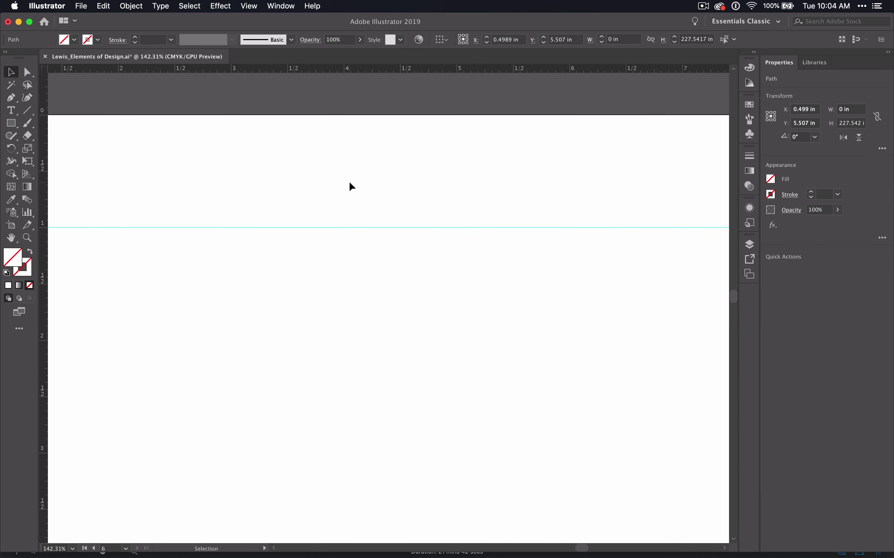
{"action": "left_click_drag", "start_coordinate": [100, 192], "coordinate": [517, 201]}
{"action": "scroll", "coordinate": [289, 317], "scroll_direction": "down", "scroll_amount": 10}
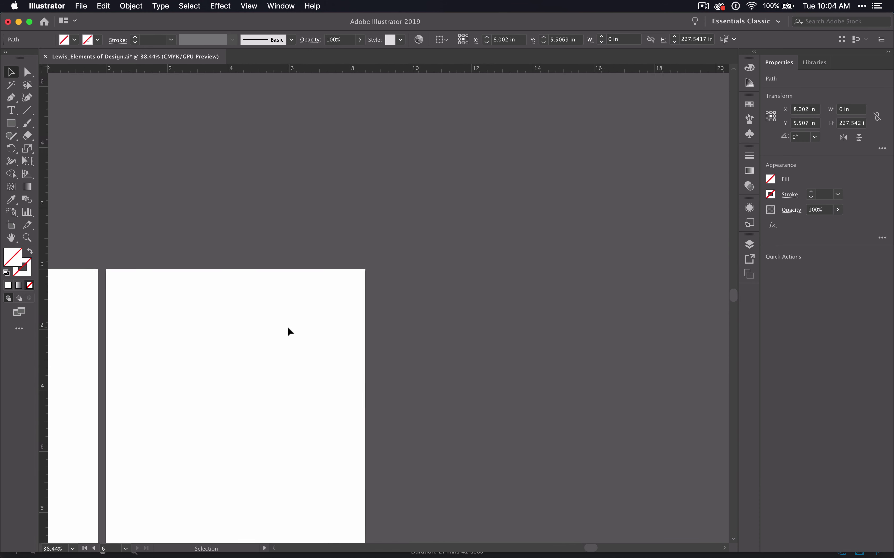
{"action": "scroll", "coordinate": [287, 326], "scroll_direction": "down", "scroll_amount": 5}
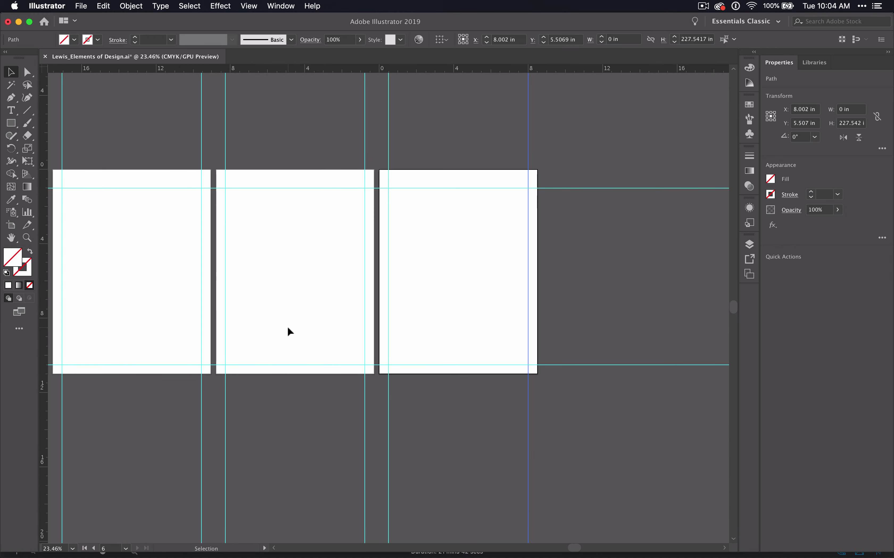
{"action": "scroll", "coordinate": [288, 348], "scroll_direction": "left", "scroll_amount": 10}
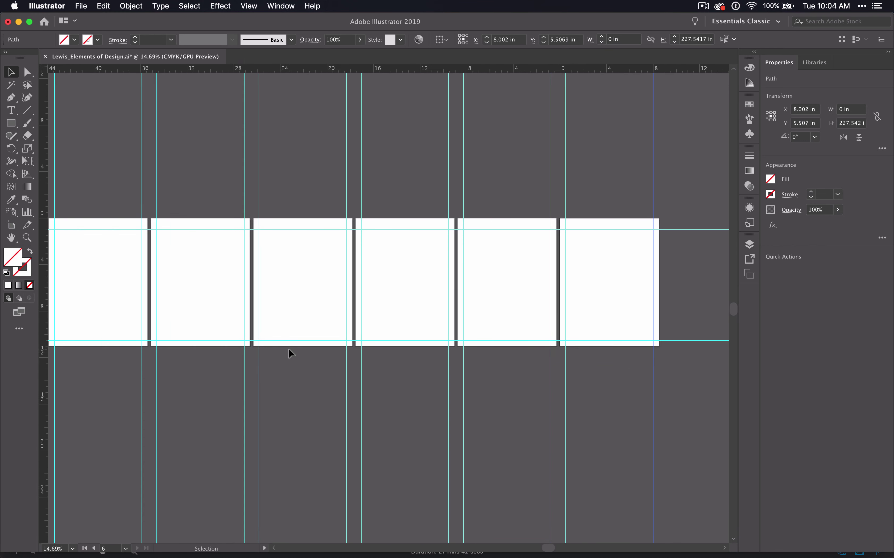
{"action": "scroll", "coordinate": [288, 348], "scroll_direction": "right", "scroll_amount": 1}
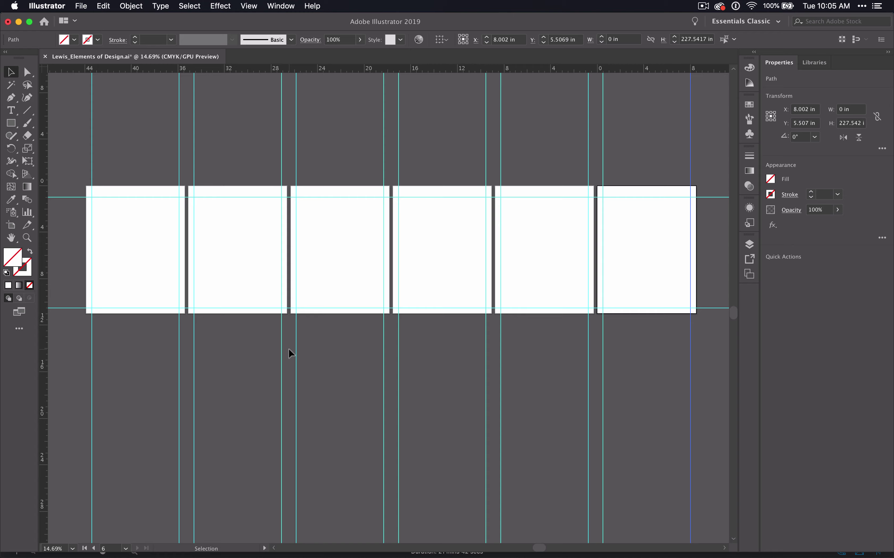